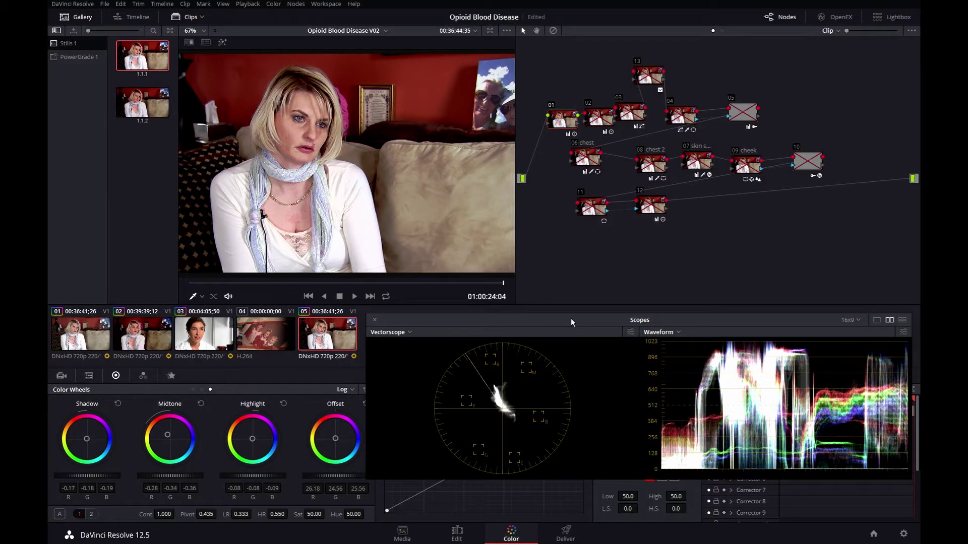
- Compare the image with and without node 01's grade, and move the scopes window clear of the right edge
key(ctrl+d)
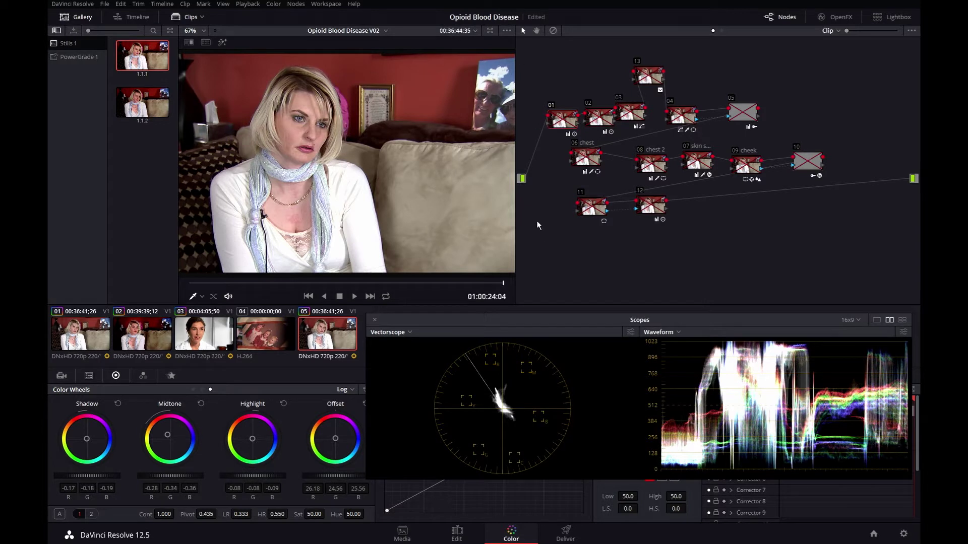
drag(702, 325, 680, 323)
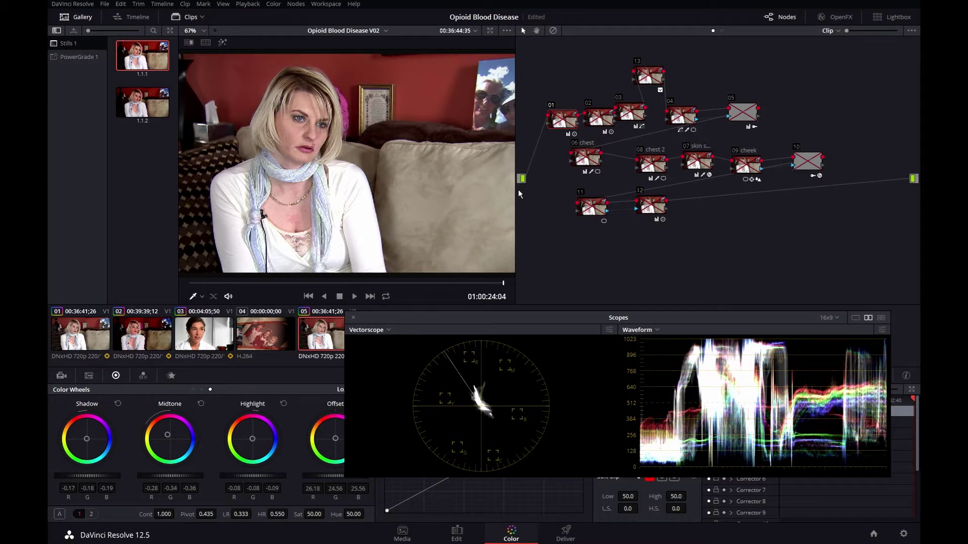
drag(706, 319, 694, 315)
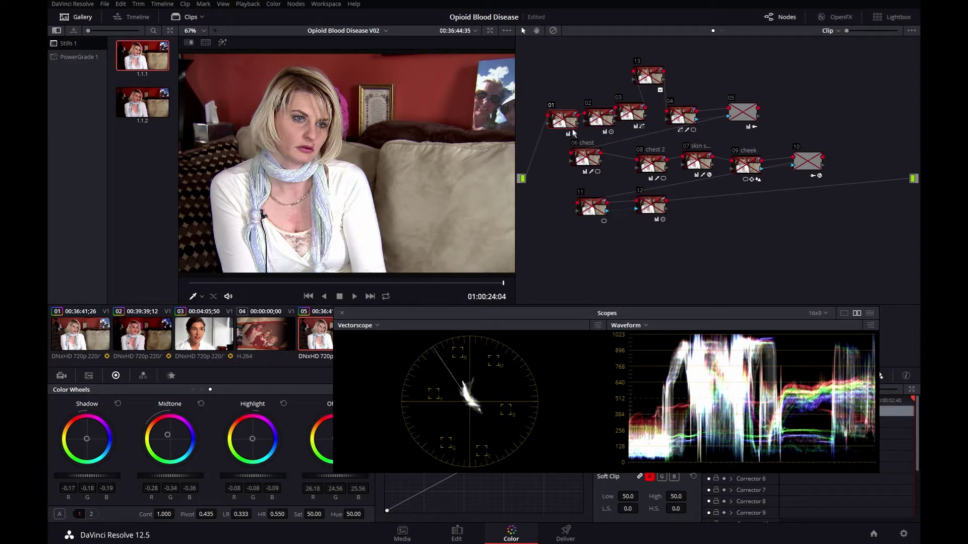
key(ctrl+d)
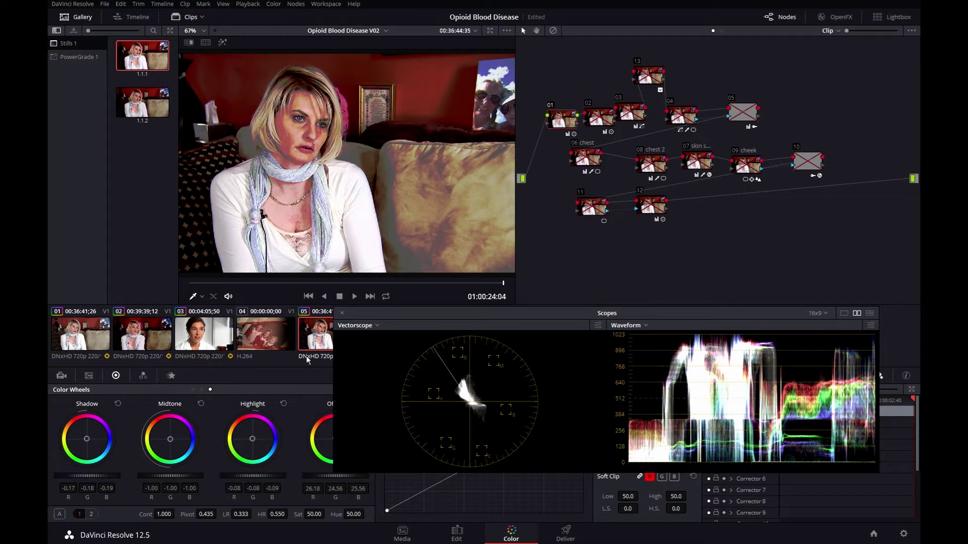
- Bypass node 01 to check the ungraded image, enlarge the vectorscope trace, and re-enable the node
click(473, 226)
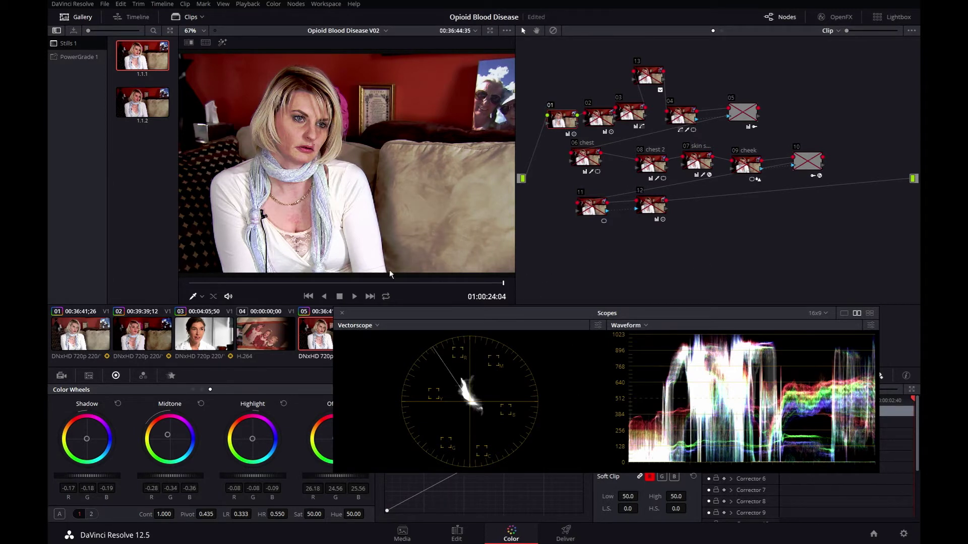
key(ctrl+d)
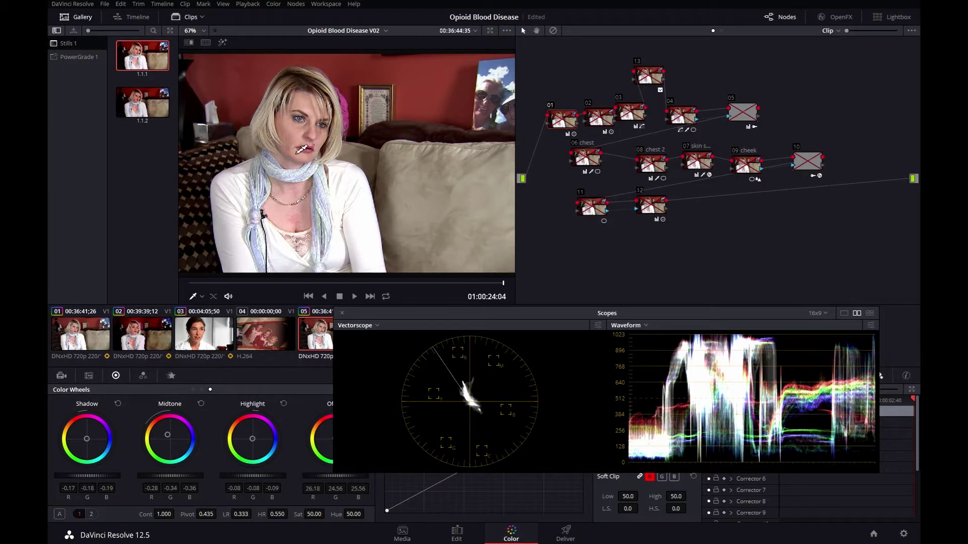
click(598, 325)
click(513, 411)
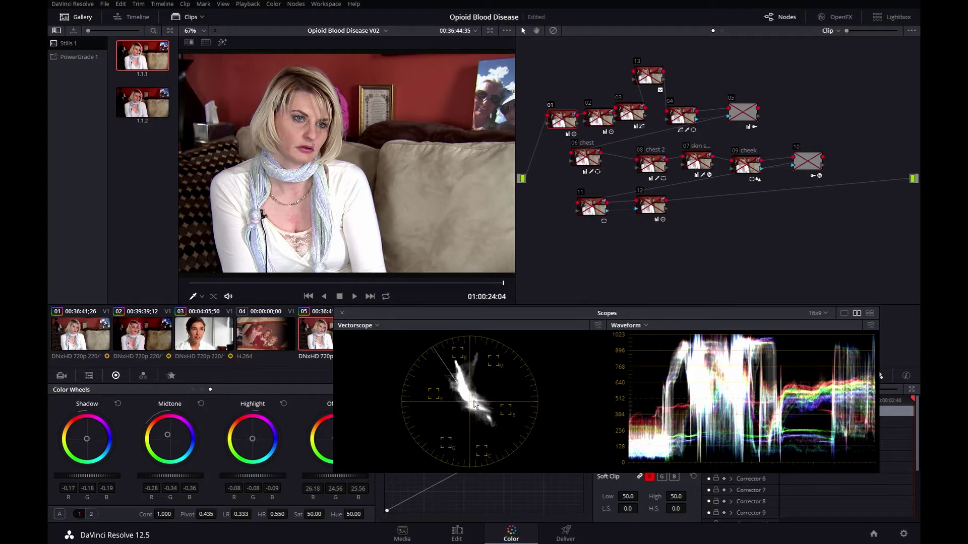
key(ctrl+d)
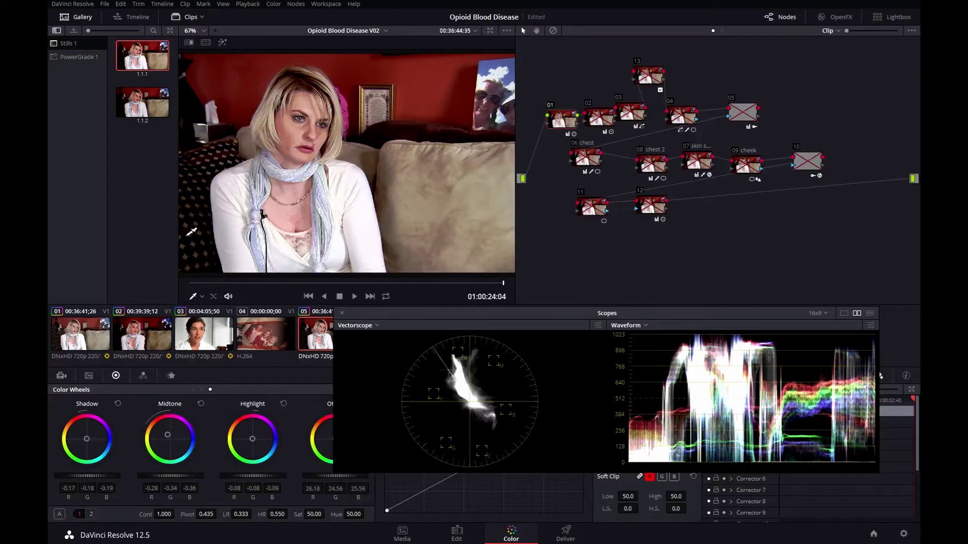
key(ctrl+s)
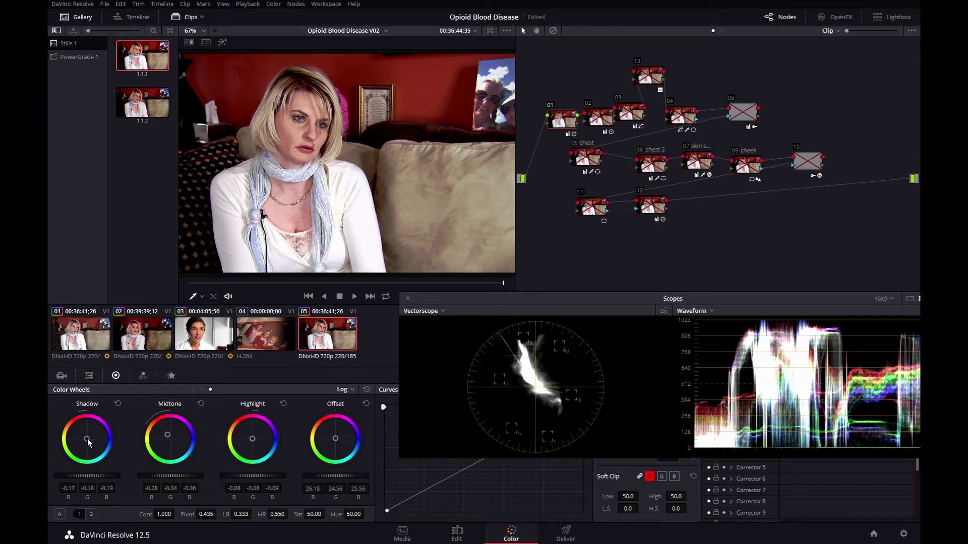
- Try tinting node 01's shadows towards blue, undo it, and try pushing the Offset wheel towards yellow
mouse_move(85, 440)
mouse_down()
mouse_move(78, 442)
mouse_move(92, 430)
mouse_move(97, 444)
mouse_move(85, 427)
mouse_move(94, 442)
mouse_up()
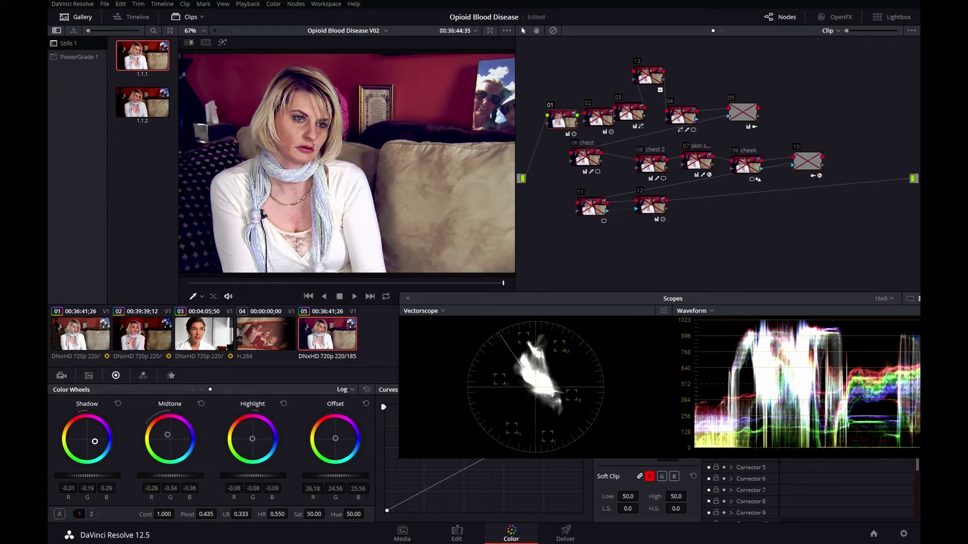
drag(95, 441, 81, 437)
key(ctrl+z)
mouse_move(335, 441)
mouse_down()
mouse_move(345, 448)
mouse_move(328, 438)
mouse_up()
- Show the colour wheels in Primaries Wheels mode for comparison, and return them to Log mode
click(345, 390)
click(355, 403)
click(351, 389)
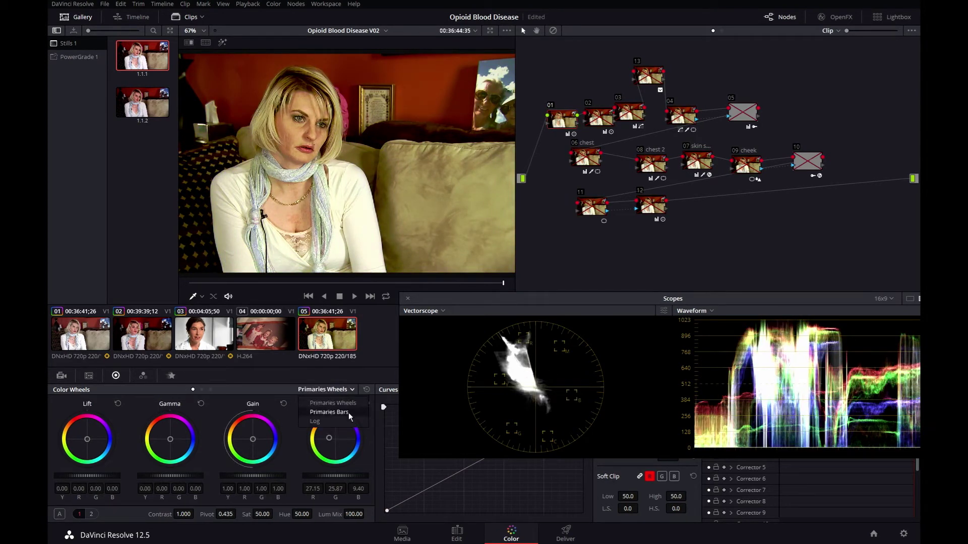
click(349, 421)
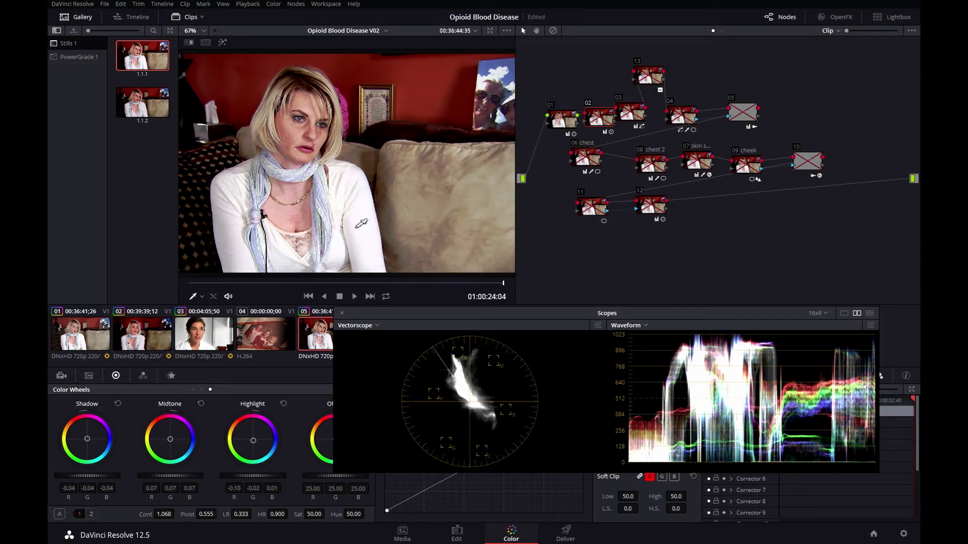
- Enable node 02 after comparing the image and scopes with and without its correction
key(ctrl+d)
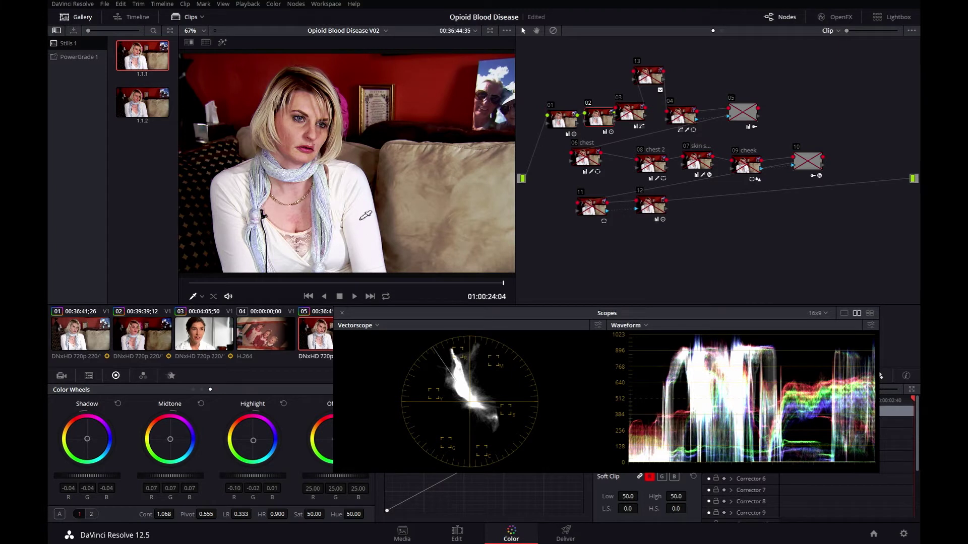
key(ctrl+d)
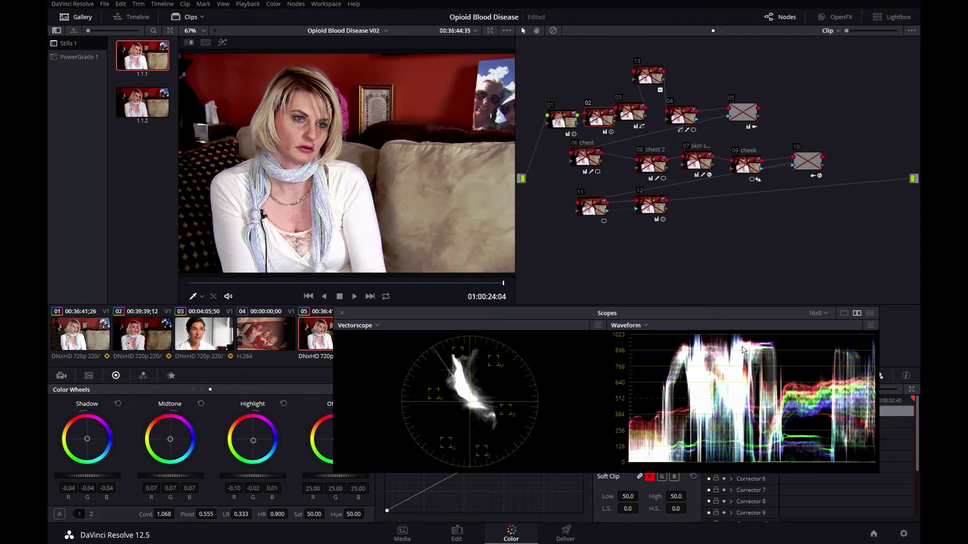
key(ctrl+d)
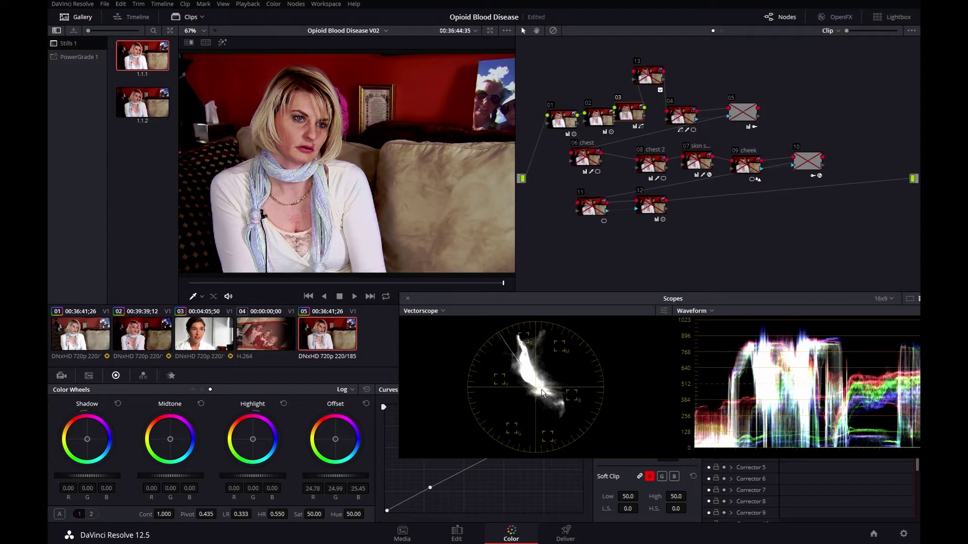
- Enable nodes 13 and 04, and preview node 04's curve window and highlighted skin selection in the viewer
click(653, 79)
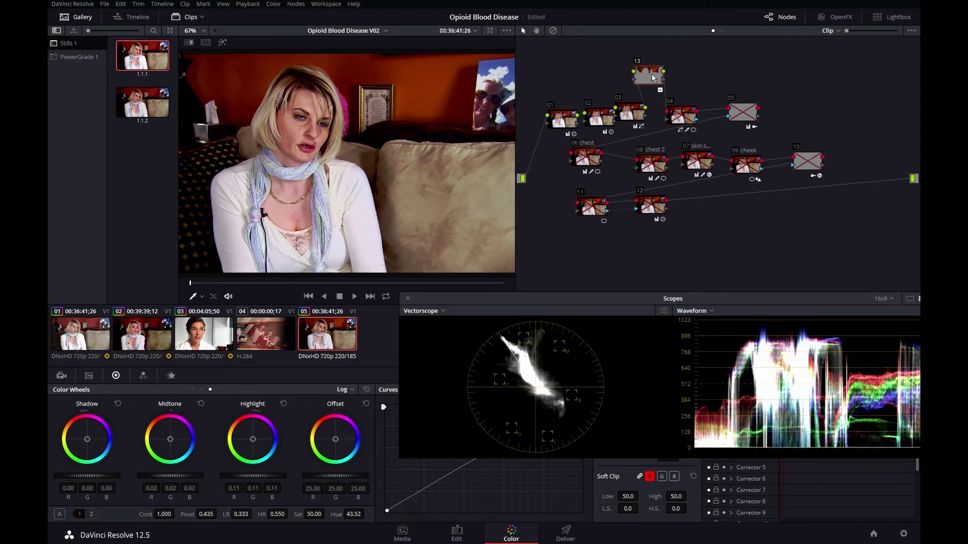
click(687, 118)
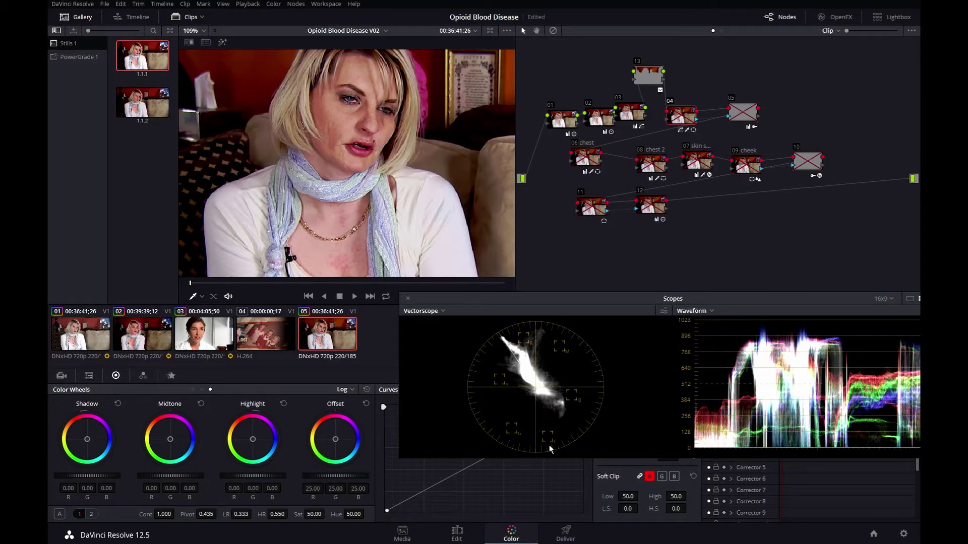
click(468, 377)
key(shift+h)
scroll(365, 164, down, 6)
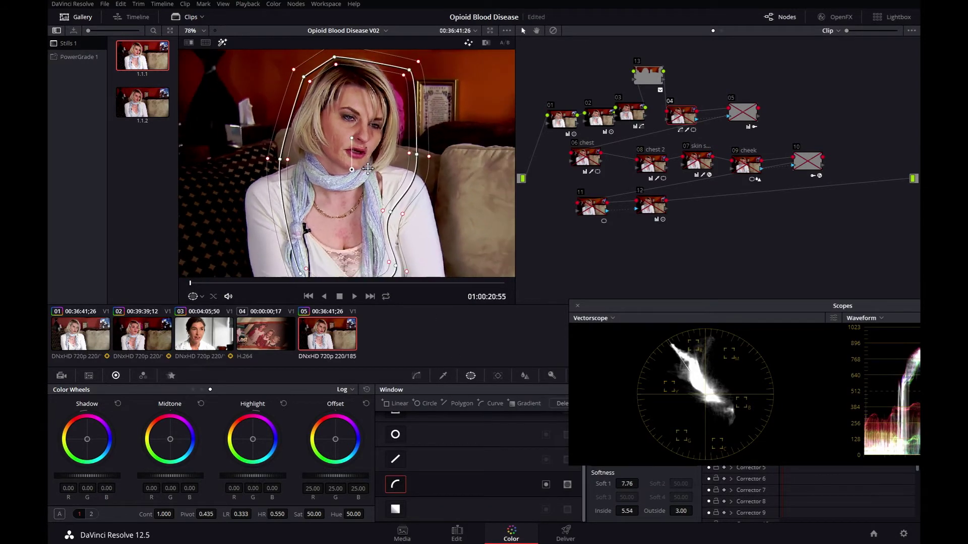
key(ctrl+d)
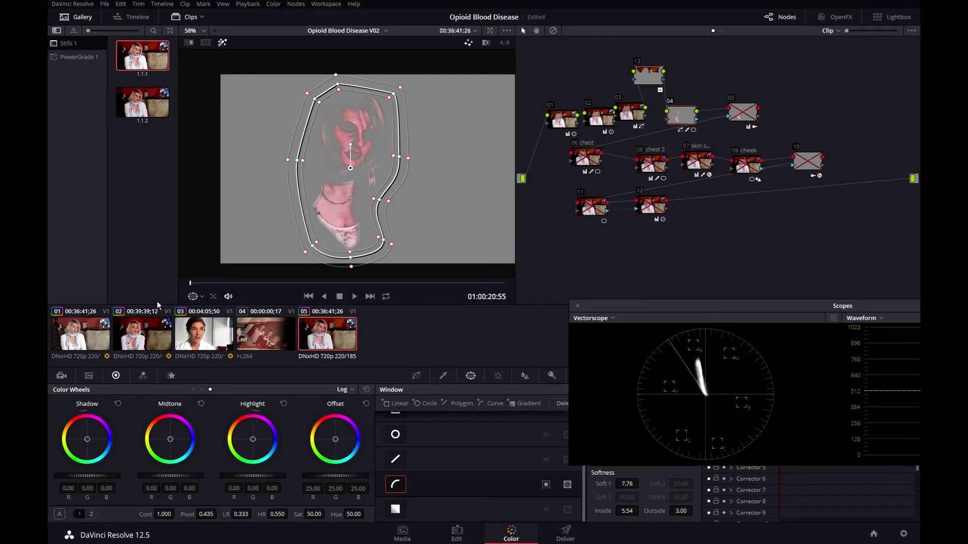
mouse_move(190, 284)
mouse_down()
mouse_move(509, 285)
mouse_move(189, 286)
mouse_up()
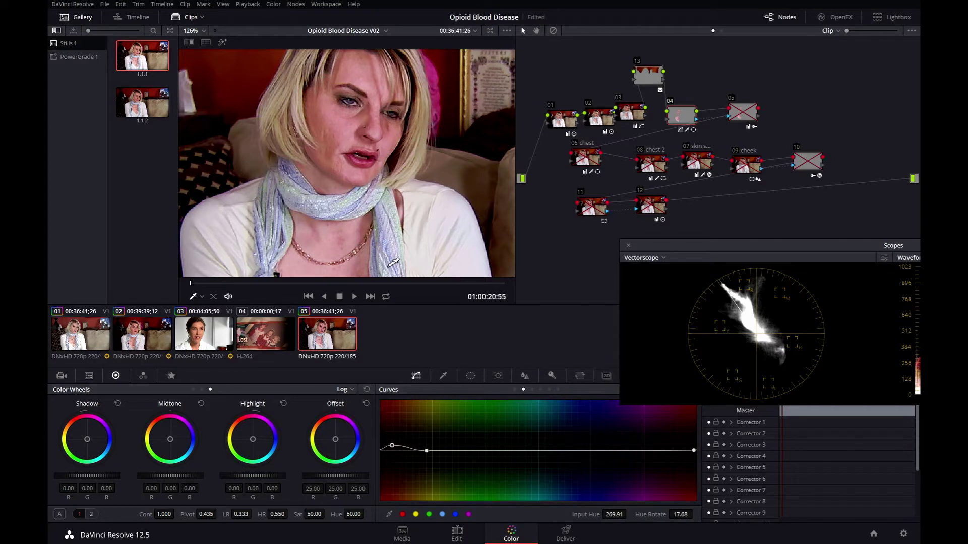
- Review node 04's skin correction on the full image, and turn its selection highlight back on
scroll(384, 254, down, 3)
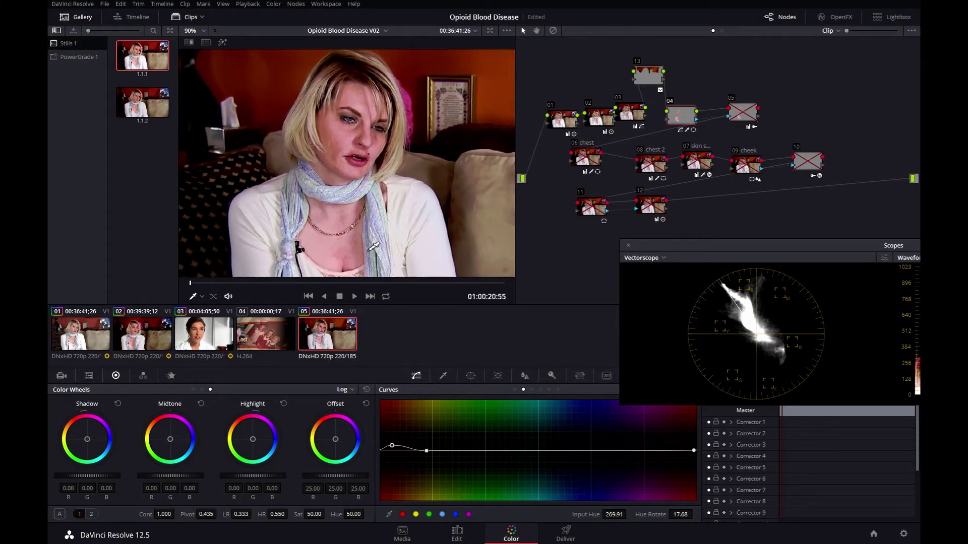
drag(374, 247, 374, 236)
key(shift+h)
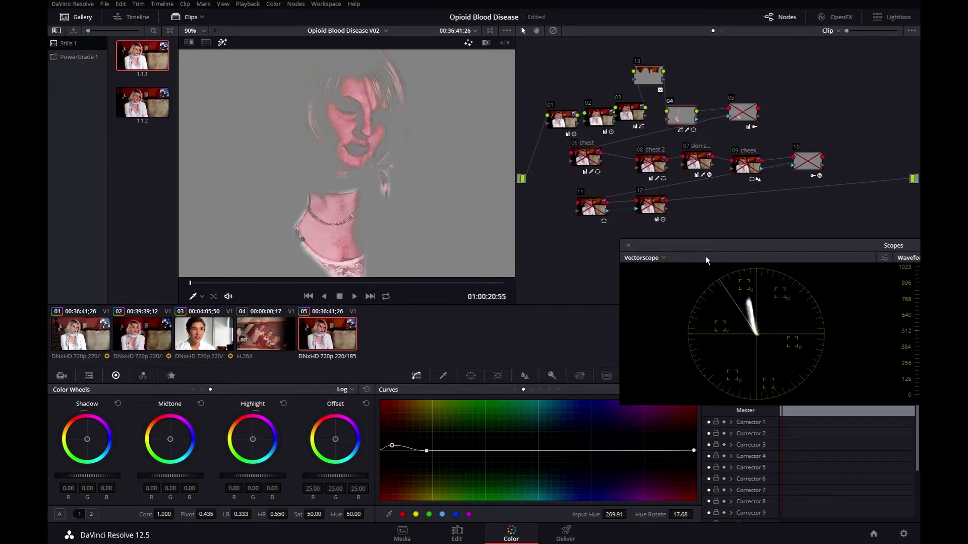
- Try resetting node 04's Hue Vs Hue curve and sampling the highlighted chest skin
drag(706, 257, 706, 219)
click(693, 390)
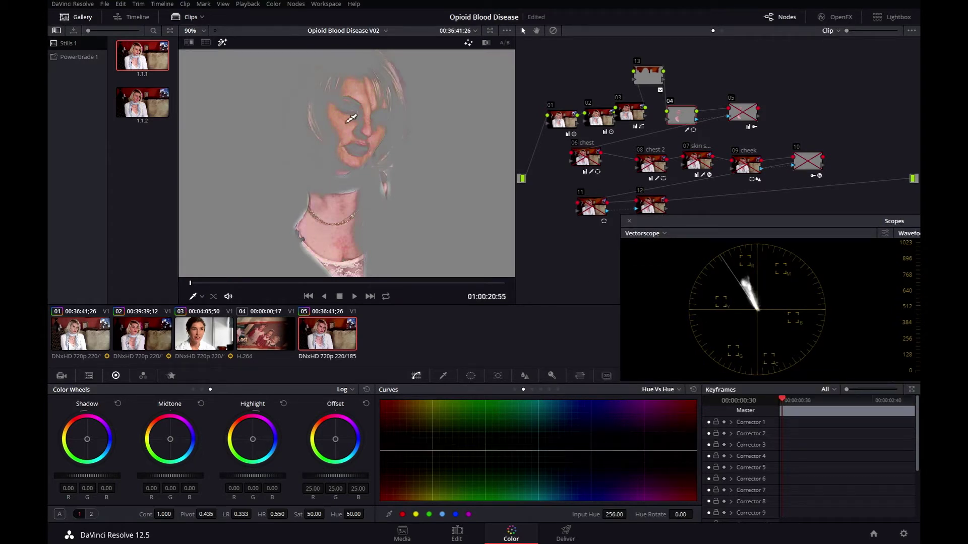
click(345, 245)
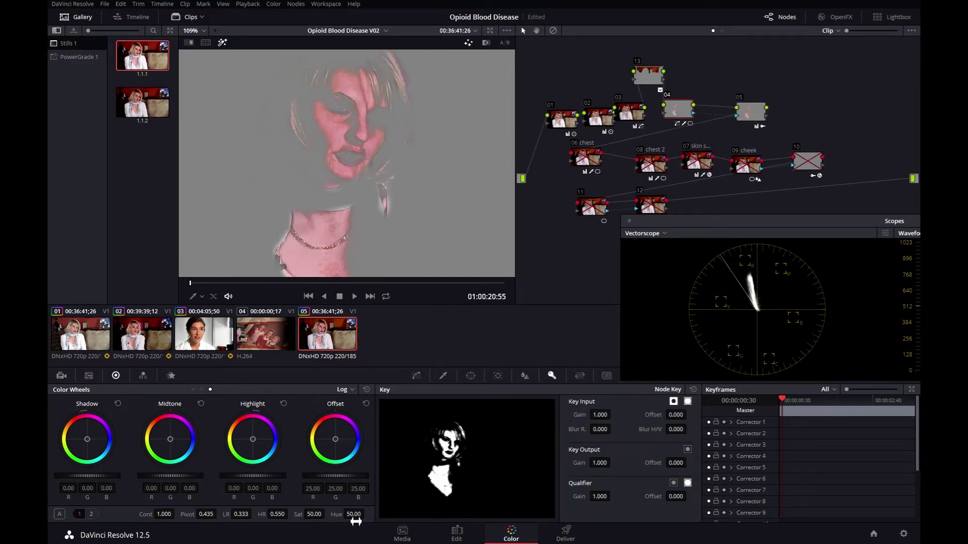
- Try a Hue value of 43.80 on node 04 and undo it
mouse_move(355, 517)
mouse_down()
mouse_move(347, 516)
mouse_move(357, 518)
mouse_up()
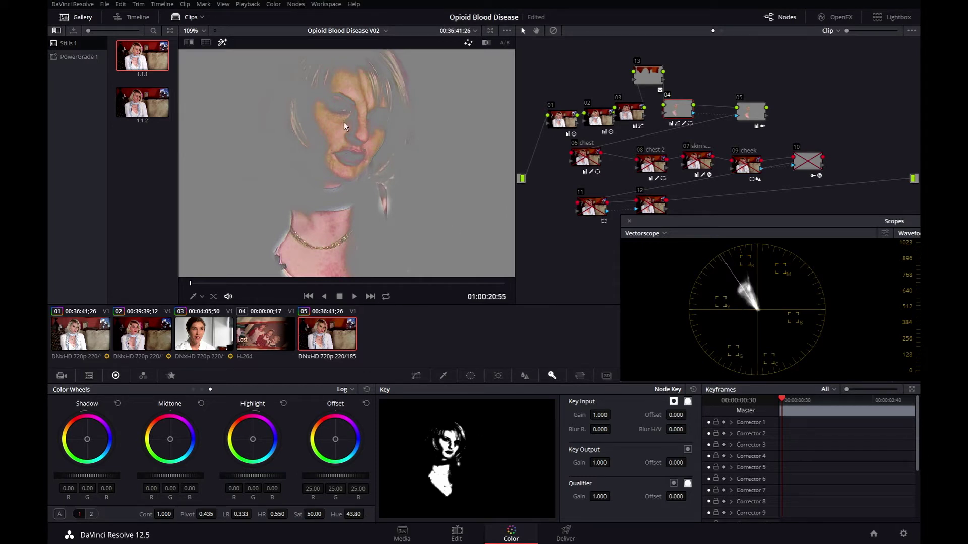
key(ctrl+z)
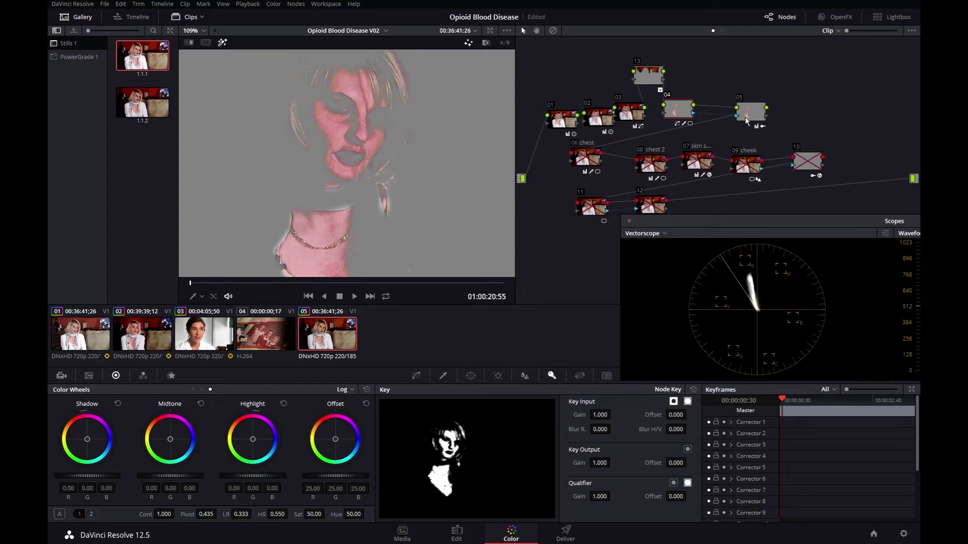
- Compare nodes 04 and 05, and set node 05's Hue to 45.87 to shift the highlighted skin
click(745, 117)
click(679, 109)
click(758, 118)
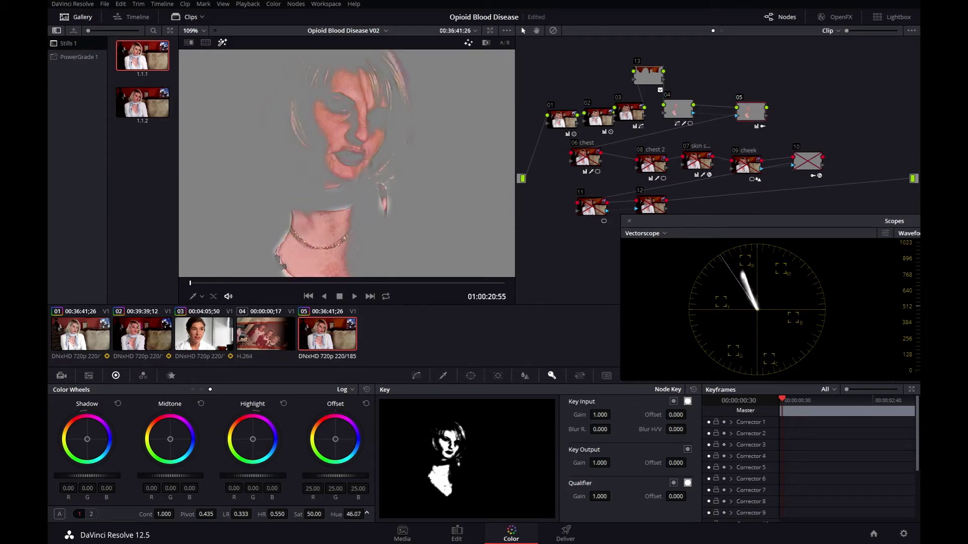
mouse_move(353, 514)
mouse_down()
mouse_move(371, 514)
mouse_move(317, 515)
mouse_move(356, 519)
mouse_up()
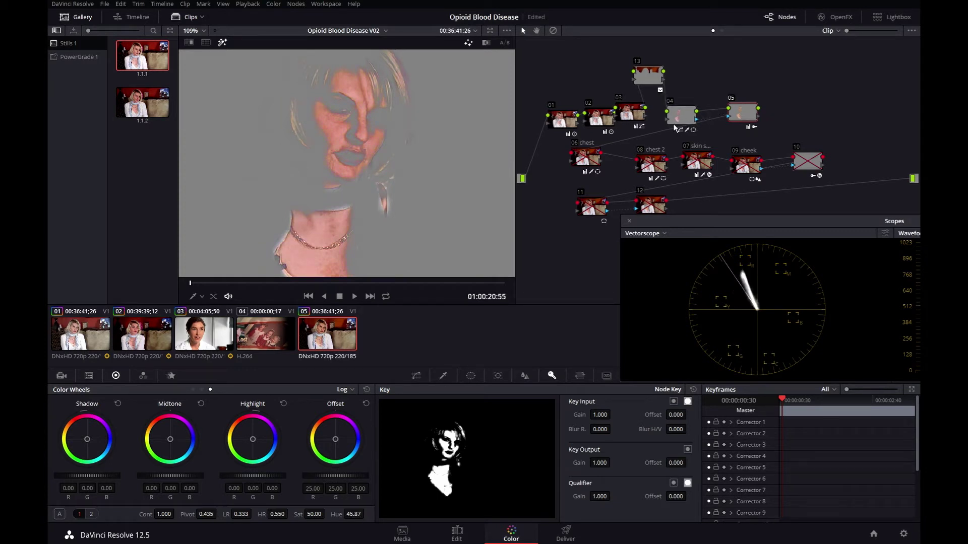
- Nudge node 04 in the node graph and compare its highlighted skin result with node 05's
drag(675, 124, 677, 118)
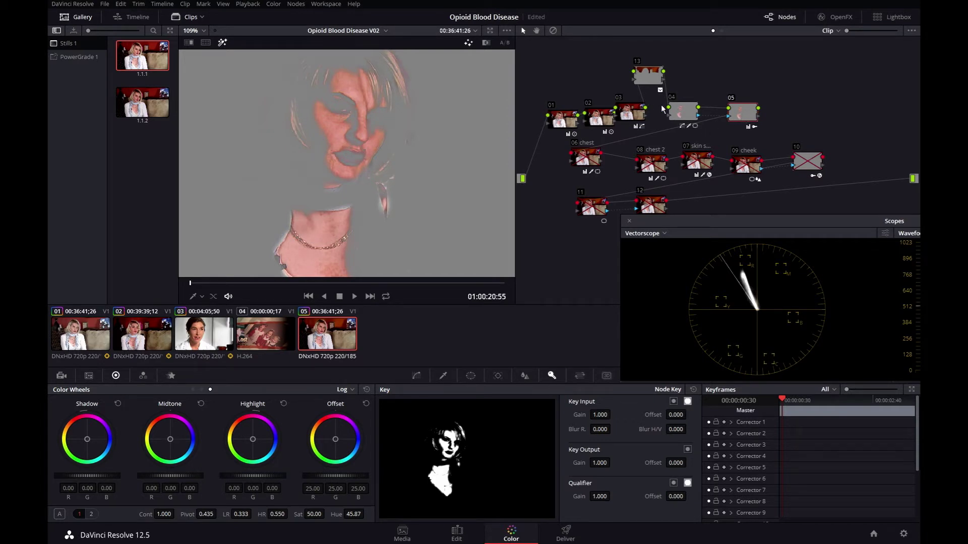
click(680, 113)
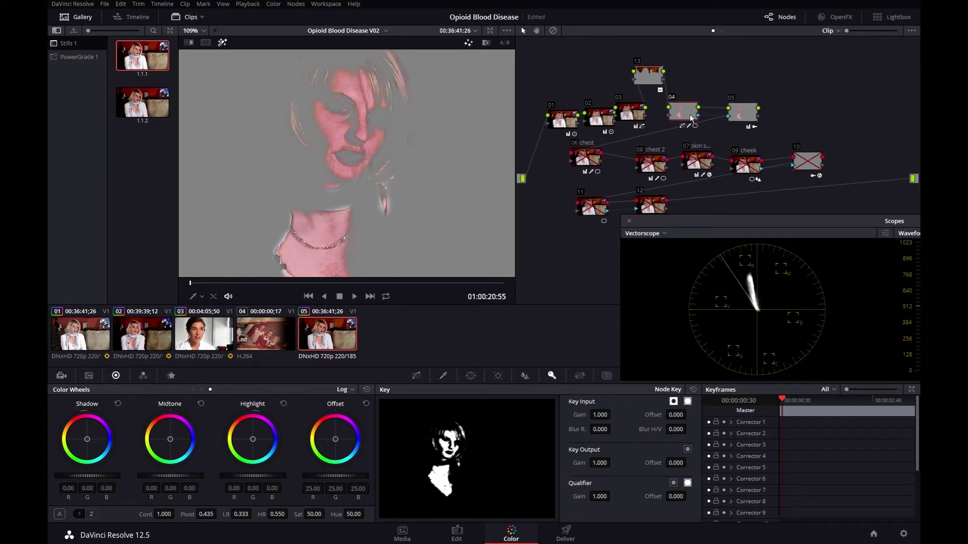
click(740, 120)
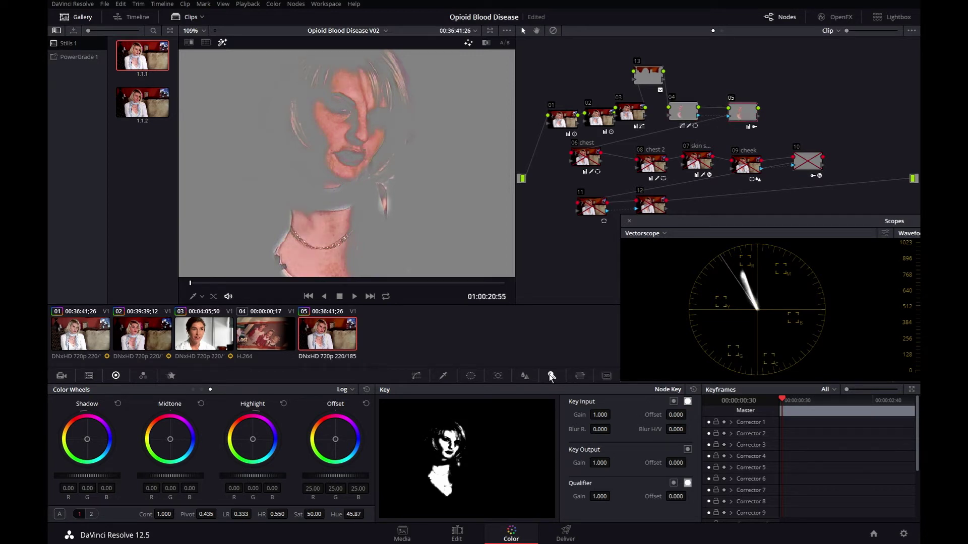
- Try inverting node 05's key input to see the opposite matte, and restore the original key
click(673, 402)
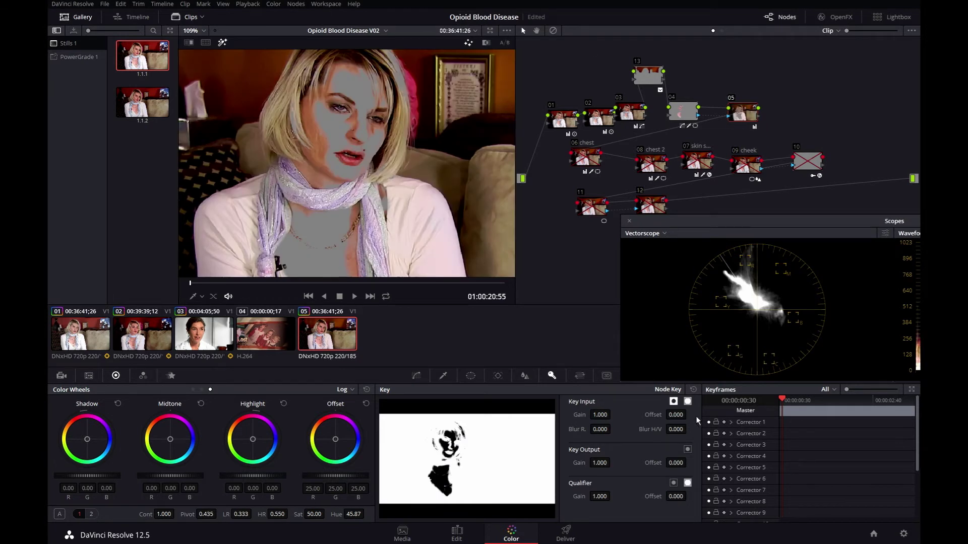
click(687, 402)
click(674, 402)
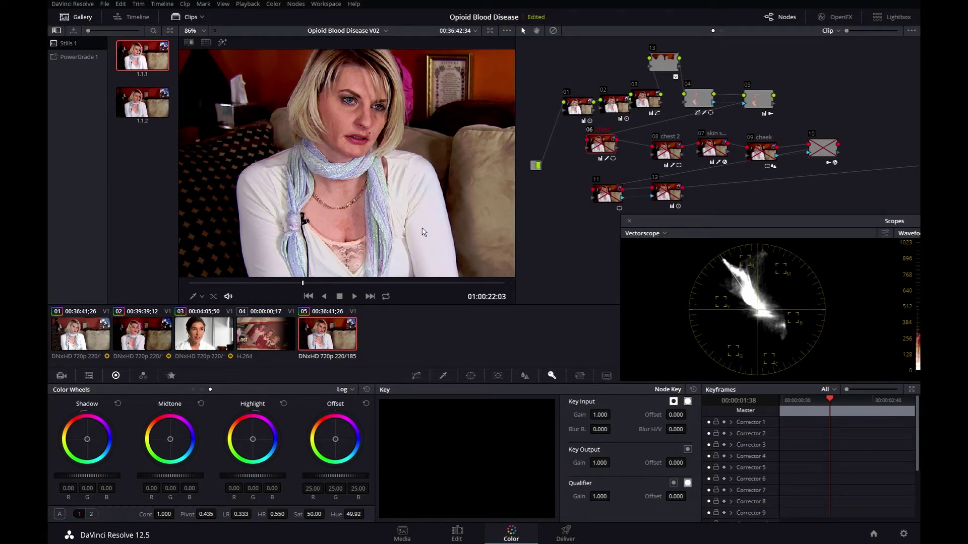
- Enable the chest node 06 and highlight its isolated selection in the viewer
key(ctrl+d)
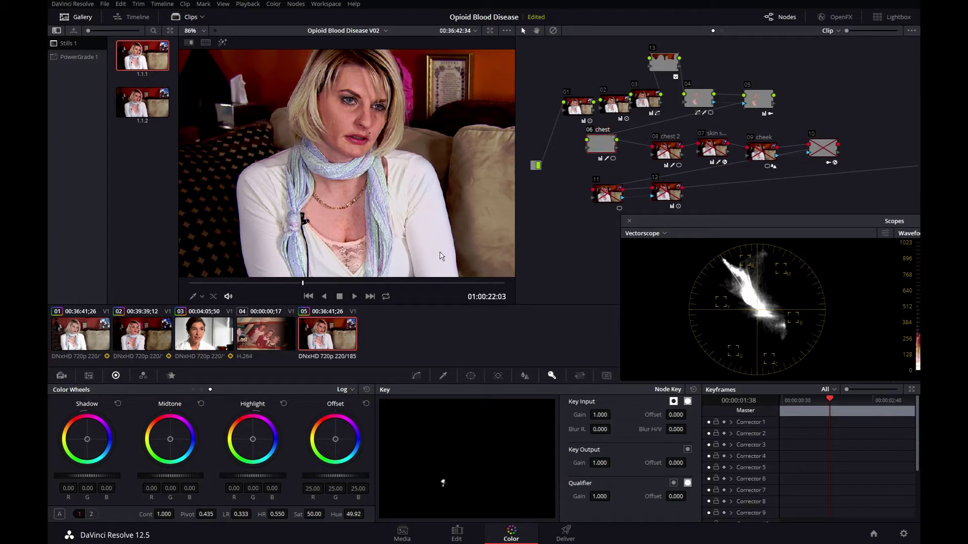
key(shift+h)
scroll(402, 232, up, 3)
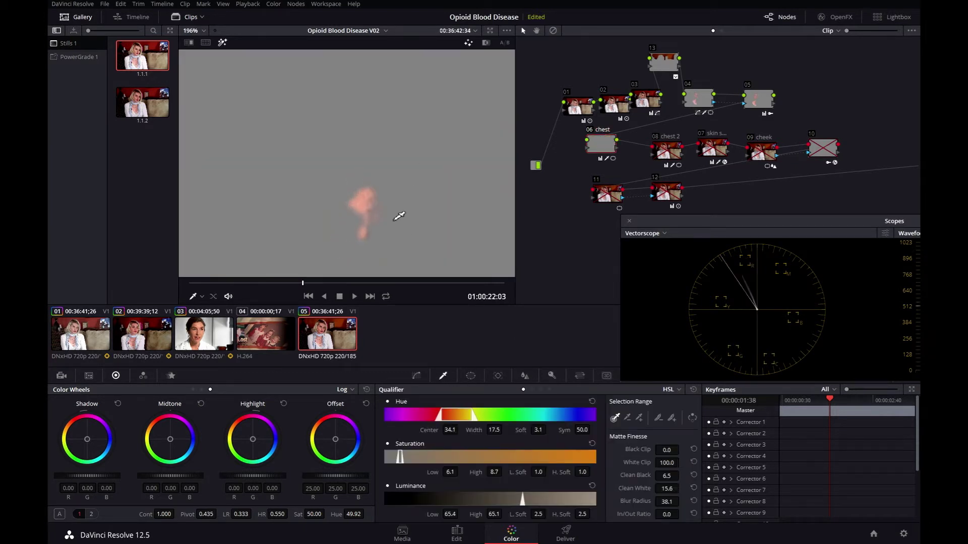
- Show the chest node's circular window, move the playhead to 01:00:21:28, and turn off the highlight for a close view of the chest
drag(414, 237, 399, 192)
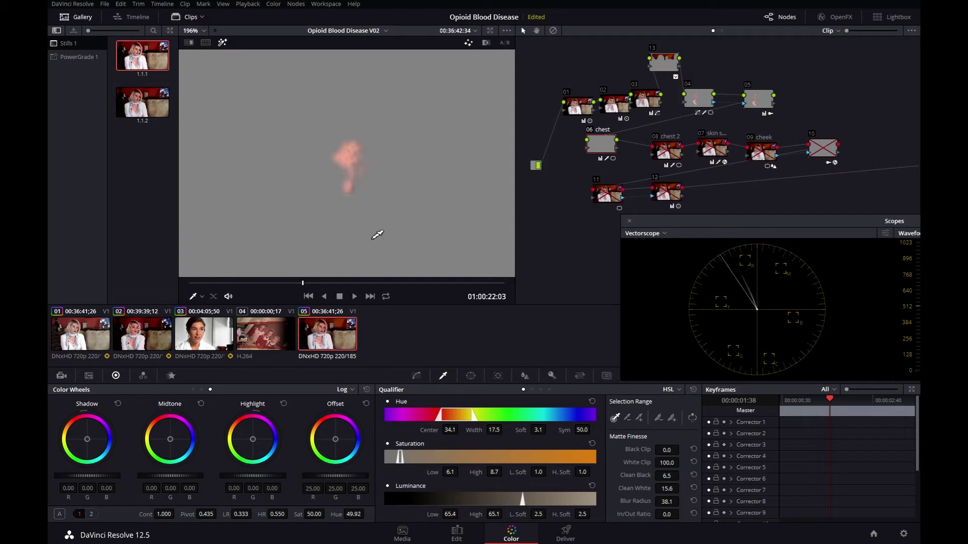
scroll(355, 224, down, 1)
click(469, 376)
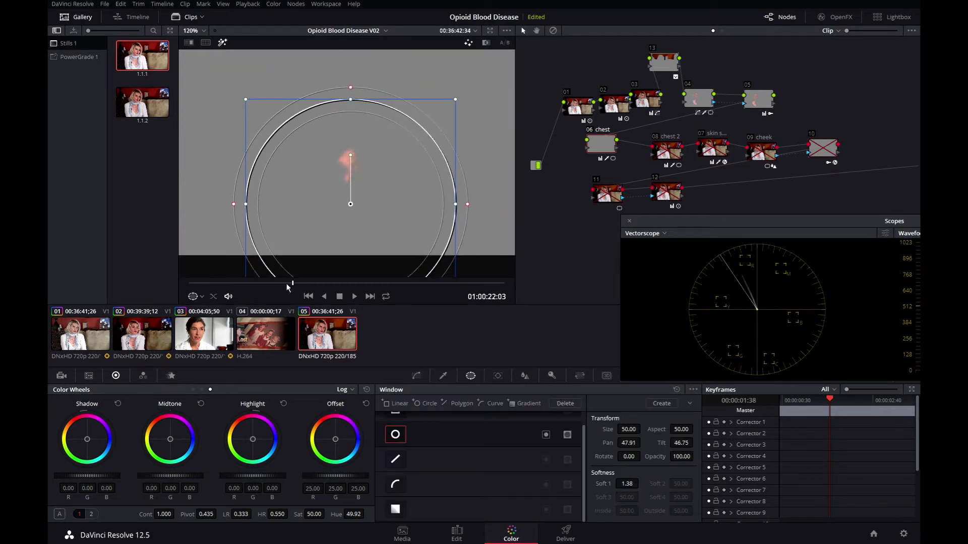
drag(142, 303, 245, 304)
key(shift+h)
scroll(376, 216, up, 4)
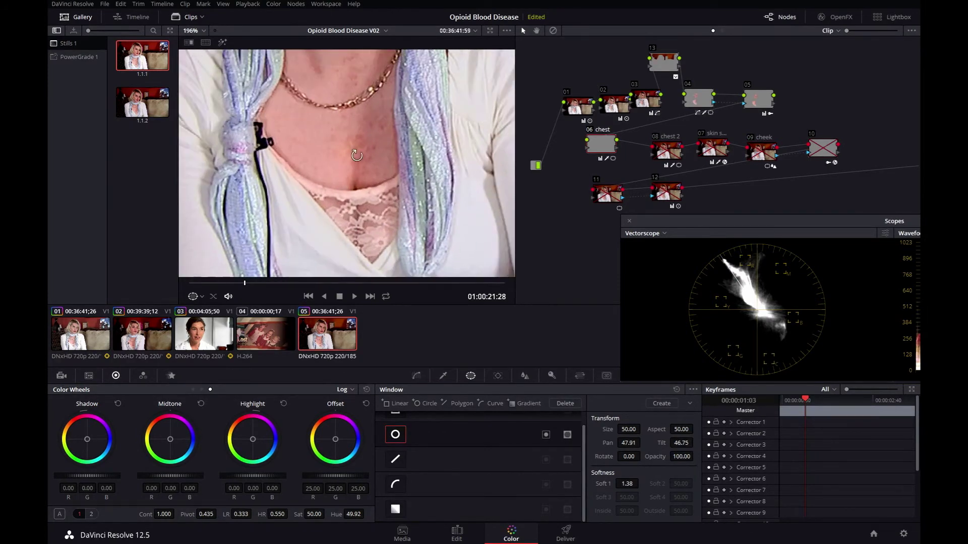
- Compare the reddened chest skin with the chest node 06 disabled and enabled
key(ctrl+d)
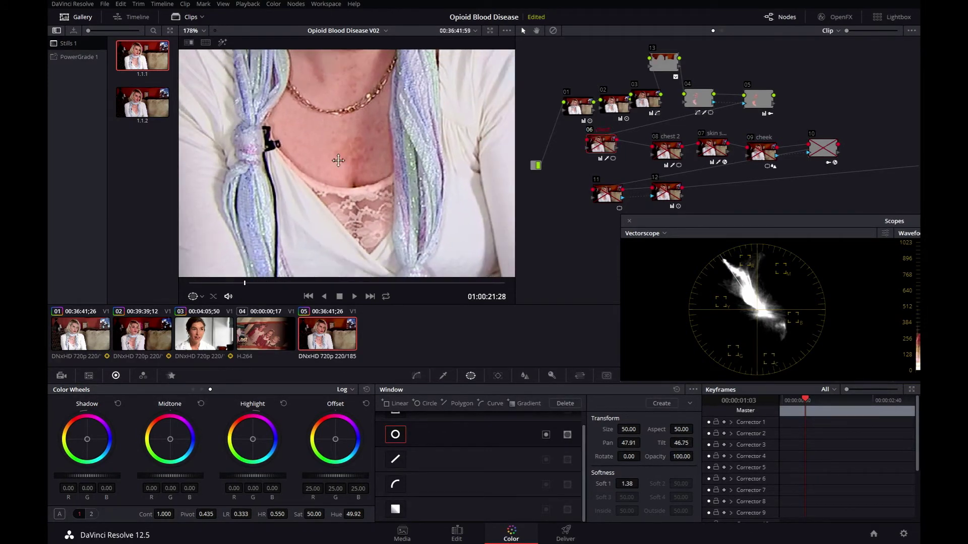
key(ctrl+d)
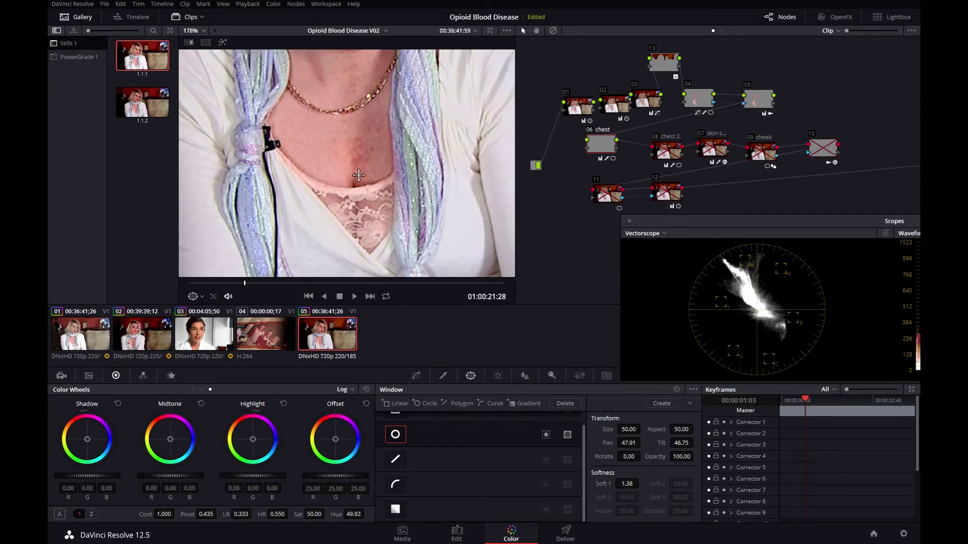
scroll(358, 175, up, 6)
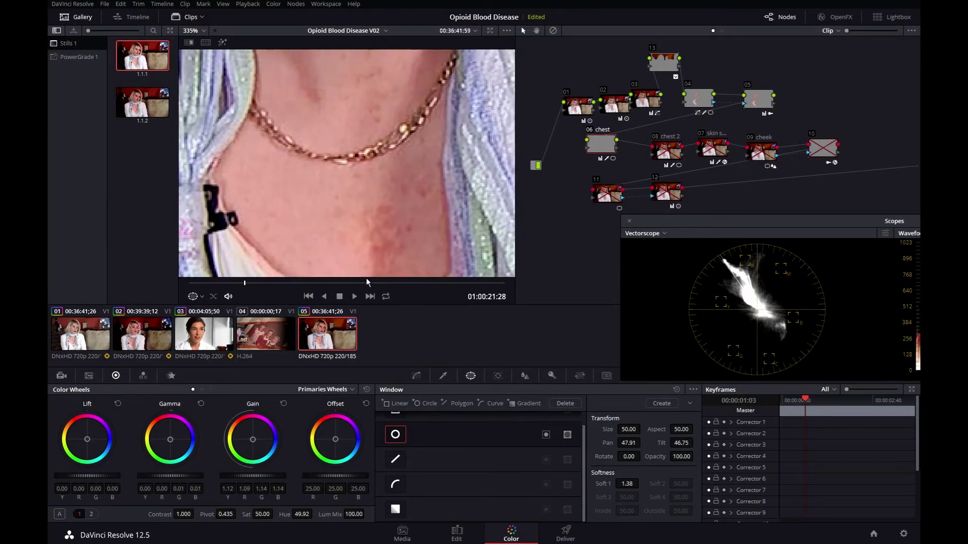
key(ctrl+d)
key(ctrl+d)
key(ctrl+d)
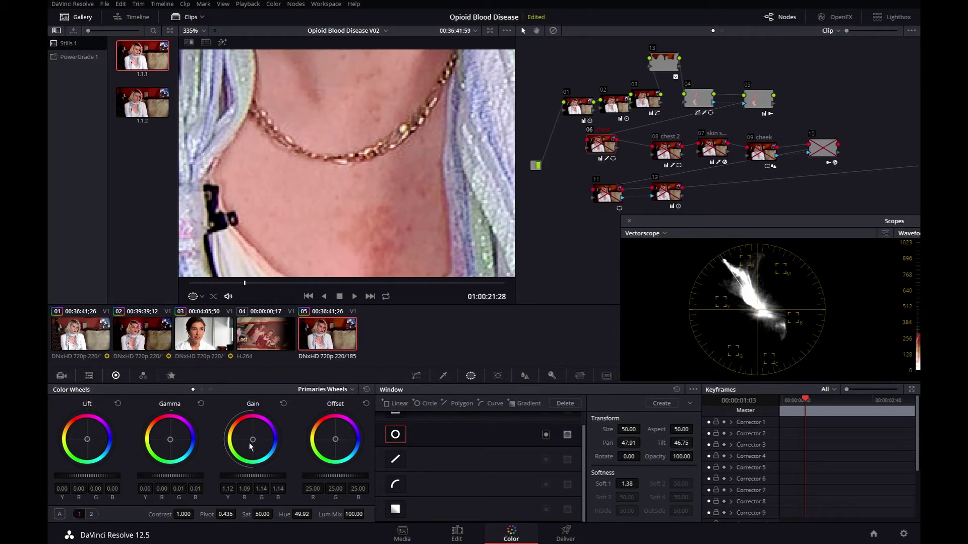
- Enable nodes 06, chest 2 and 07, and highlight node 07's face and chest skin selection
key(shift+h)
key(ctrl+d)
key(ctrl+d)
key(alt+d)
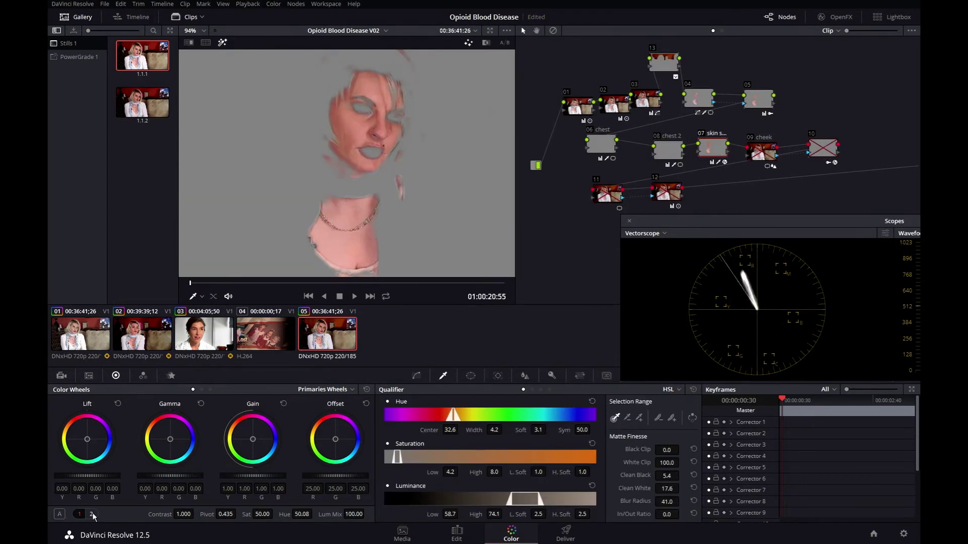
- Show node 07's midtone detail setting, turn off the highlight, and compare the full image with the node off and on
click(93, 515)
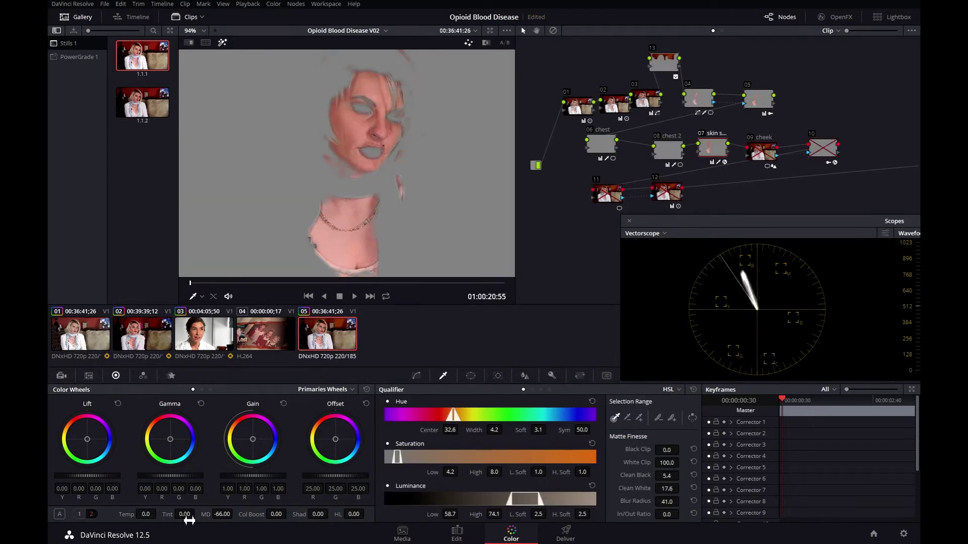
key(shift+h)
key(ctrl+d)
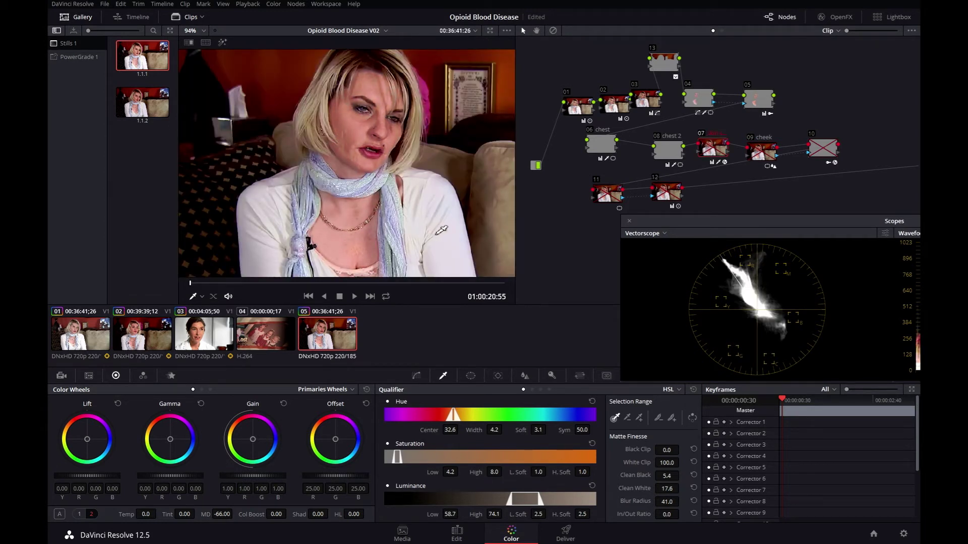
key(ctrl+d)
key(ctrl+d)
scroll(438, 204, up, 2)
key(ctrl+d)
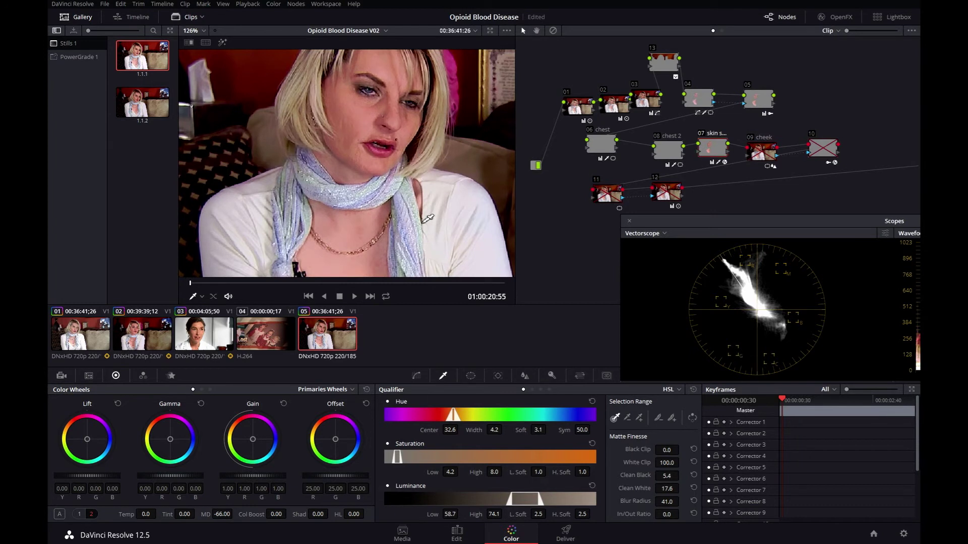
- Inspect the chest and face closely, comparing the facial skin with node 07's softening off and on
drag(423, 221, 422, 173)
scroll(422, 174, down, 1)
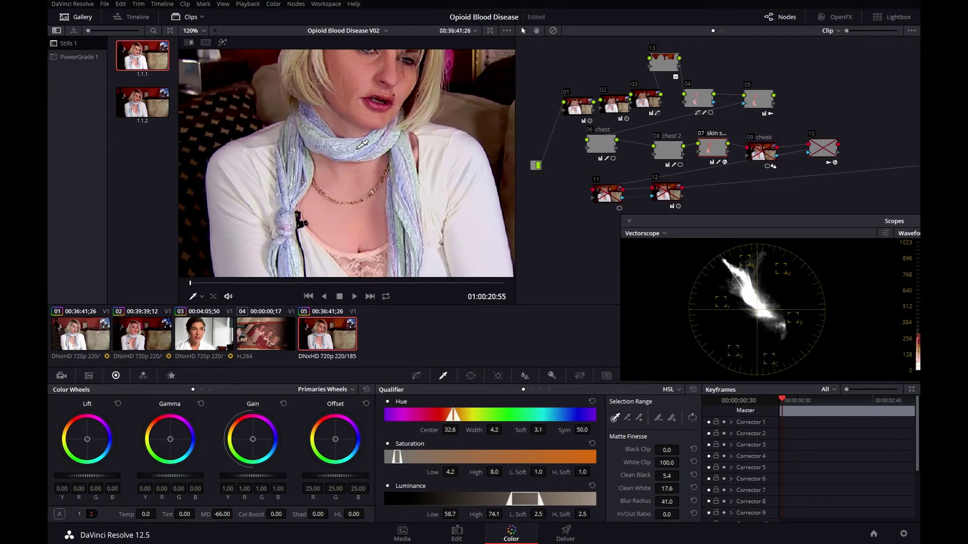
drag(363, 146, 354, 210)
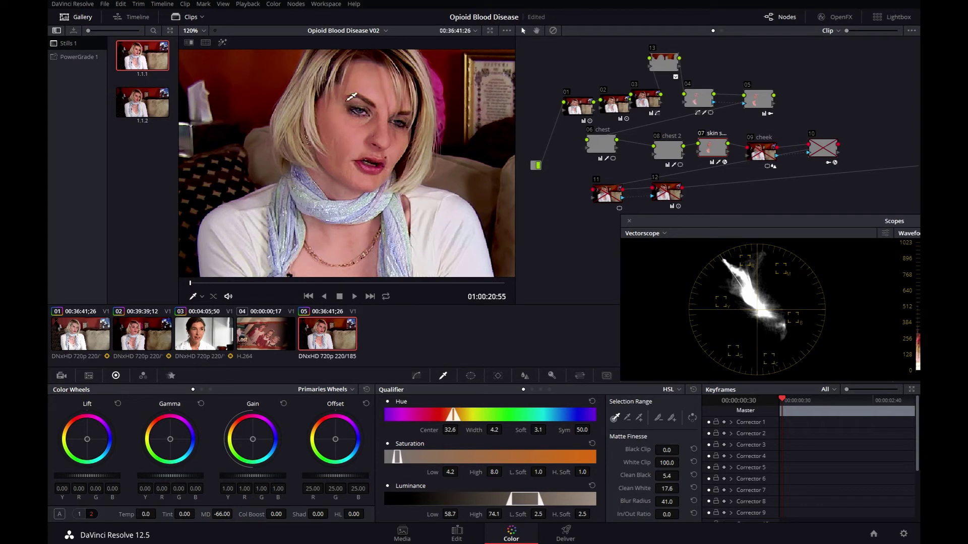
key(ctrl+d)
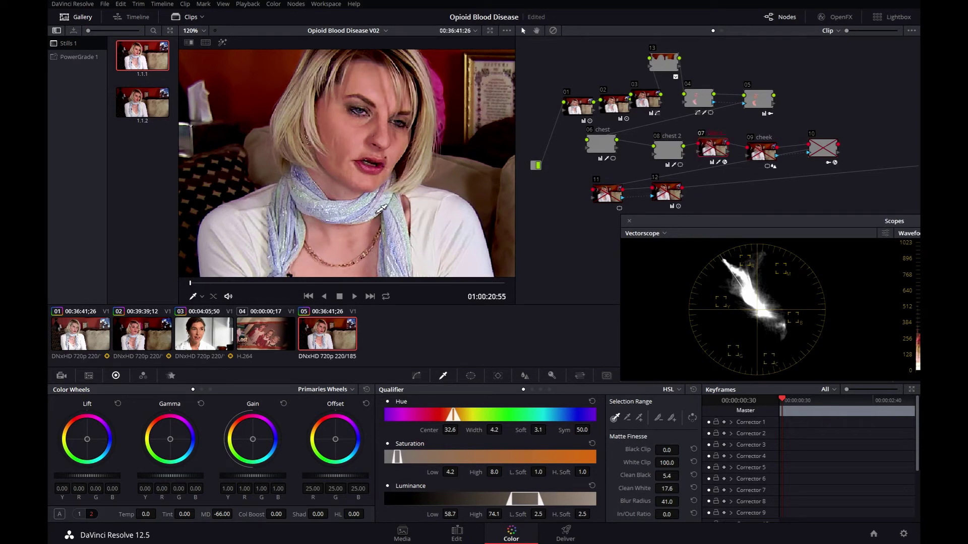
key(ctrl+d)
key(ctrl+d)
- Compare the chest skin without node 07 to the softened version, and toggle the node again while viewing the face
drag(348, 275, 351, 197)
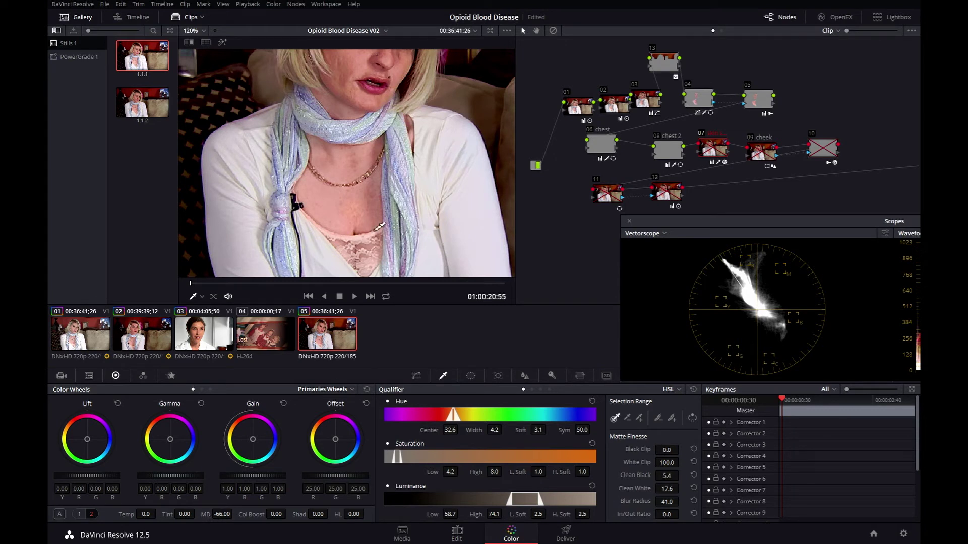
key(ctrl+d)
drag(424, 146, 417, 192)
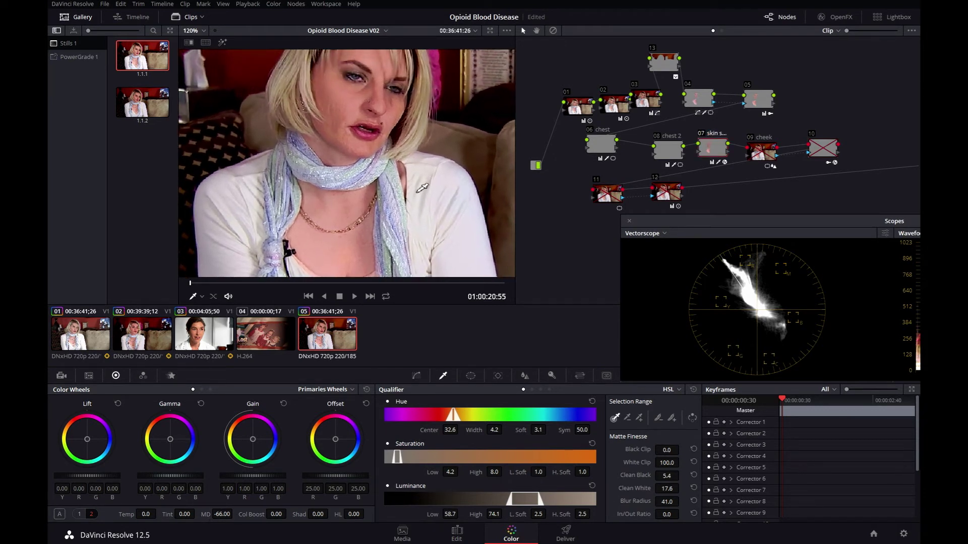
drag(385, 258, 400, 225)
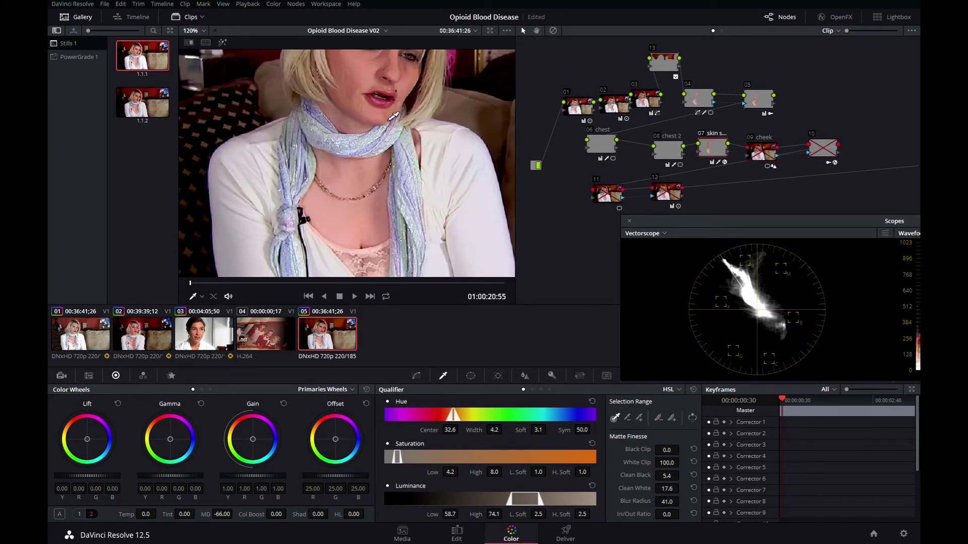
drag(382, 109, 385, 150)
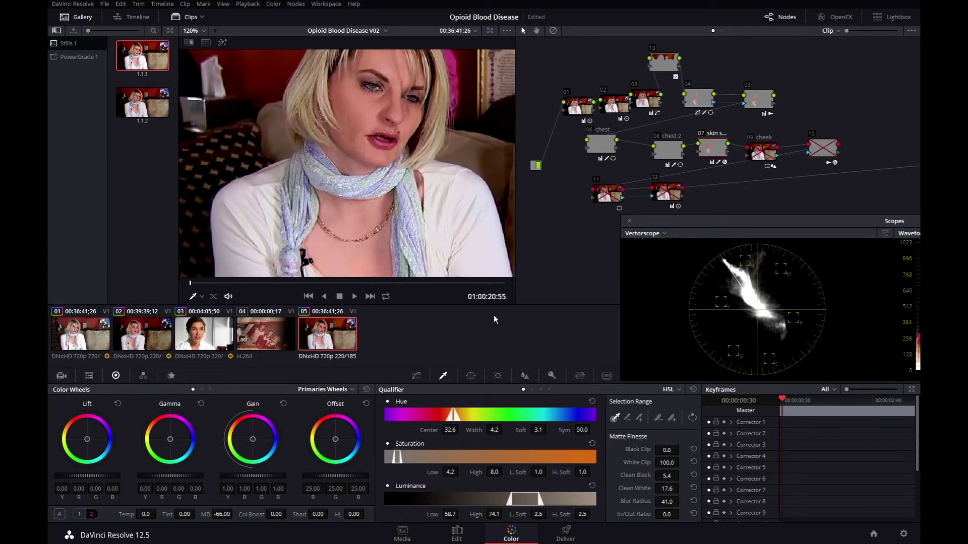
key(ctrl+d)
key(ctrl+d)
key(ctrl+d)
key(ctrl+d)
scroll(427, 208, down, 2)
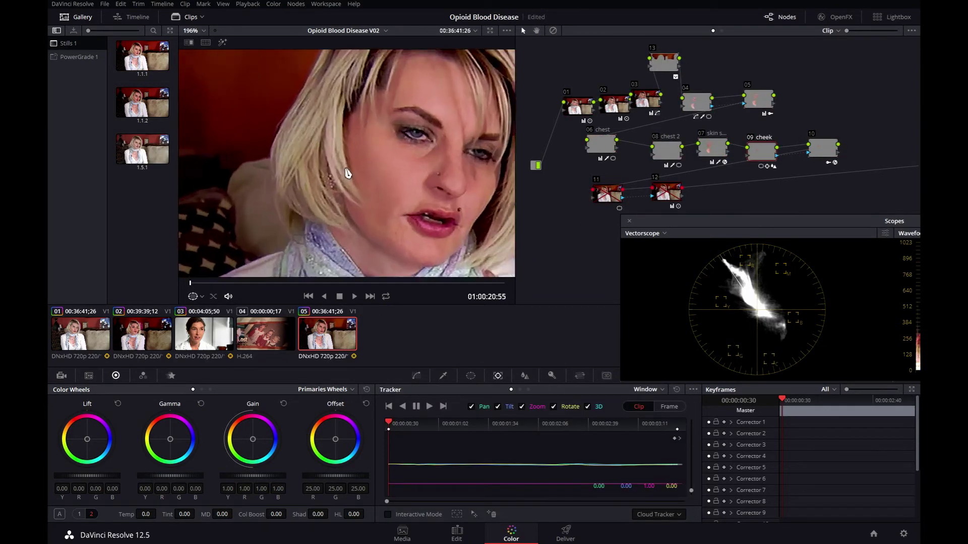
- Disable the cheek node 09 and examine the uncorrected cheek line at close and wide views
key(ctrl+d)
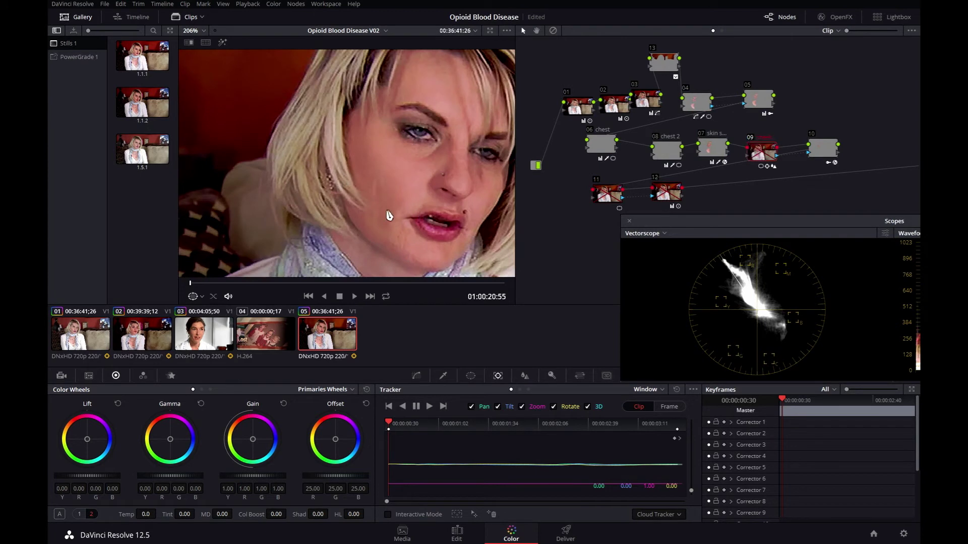
scroll(388, 212, up, 3)
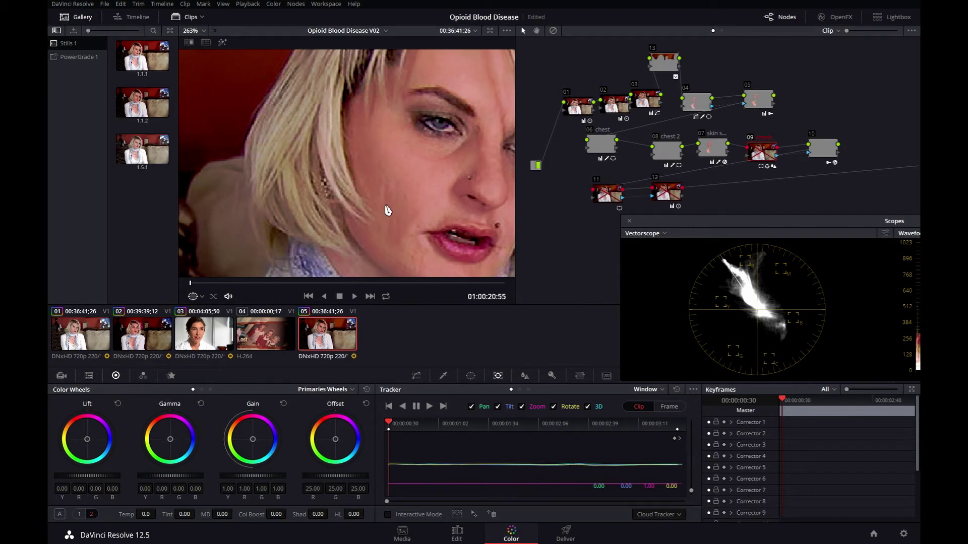
scroll(388, 210, down, 5)
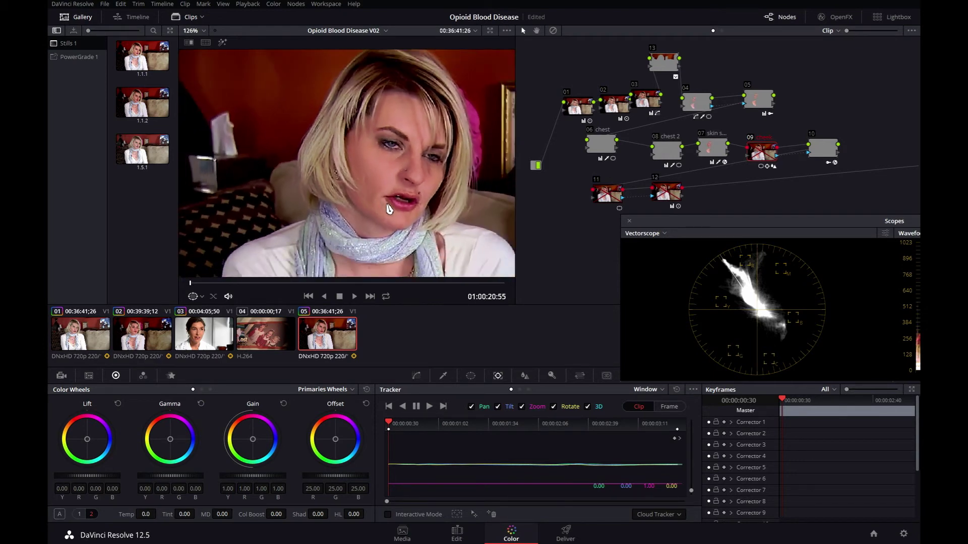
scroll(348, 203, down, 2)
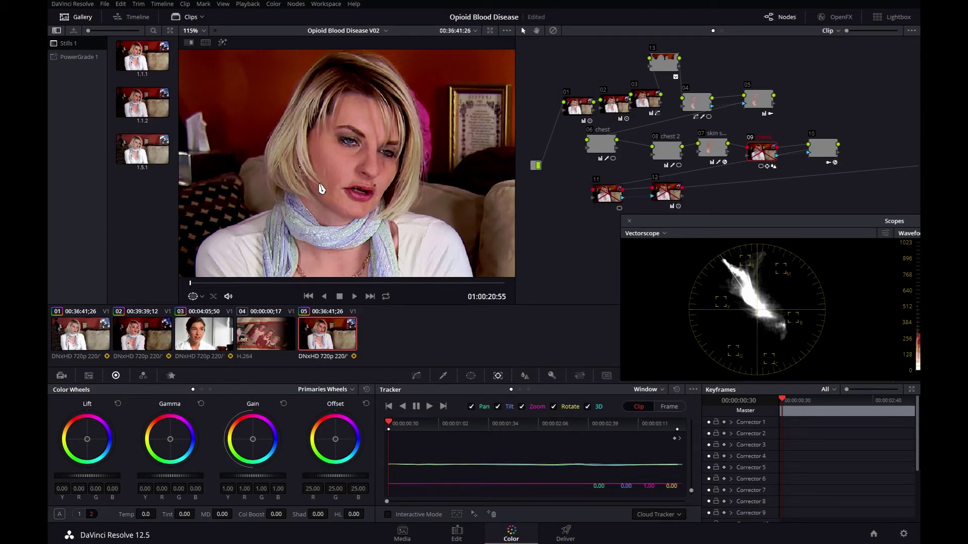
- Move the playhead to 01:00:22:05 and compare the cheek close-up with node 09 enabled and disabled
drag(300, 283, 306, 283)
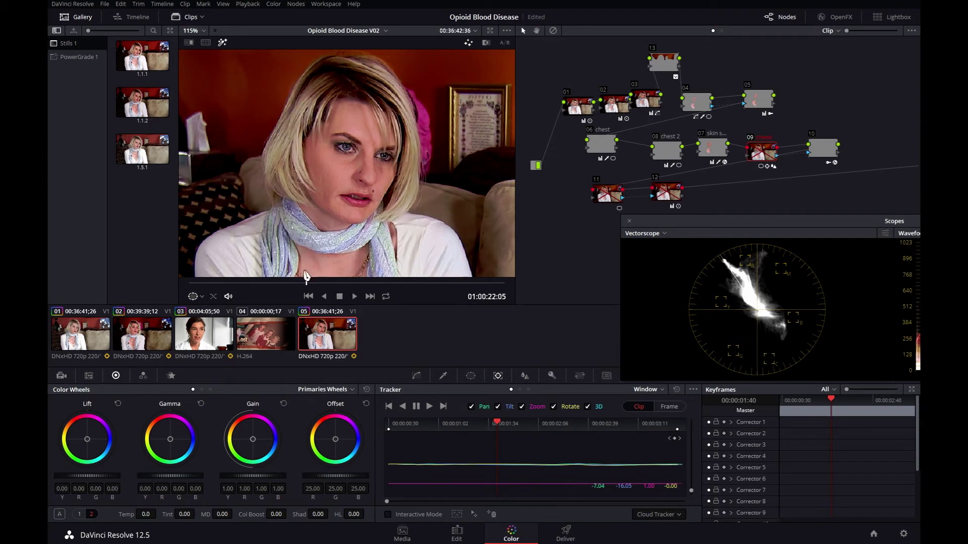
scroll(302, 237, up, 2)
key(ctrl+d)
scroll(332, 253, up, 5)
key(ctrl+d)
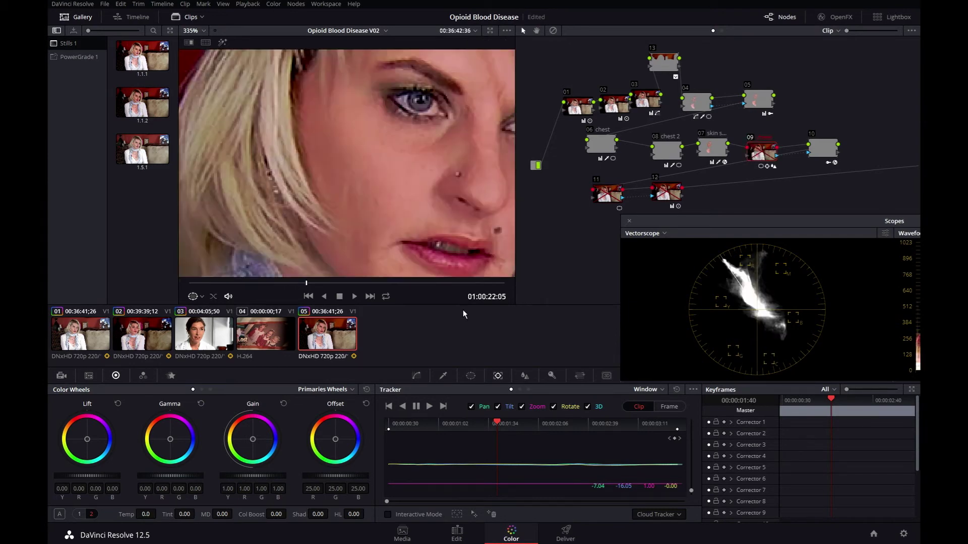
- Set the cheek node's blur radius to 0.65 and try low and high H/V ratios on the cheek line
click(525, 376)
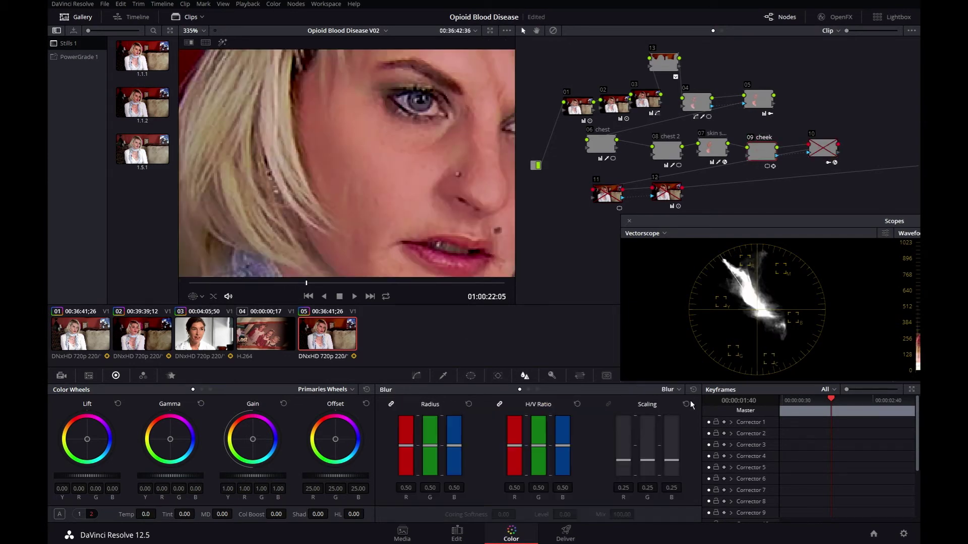
drag(431, 446, 432, 439)
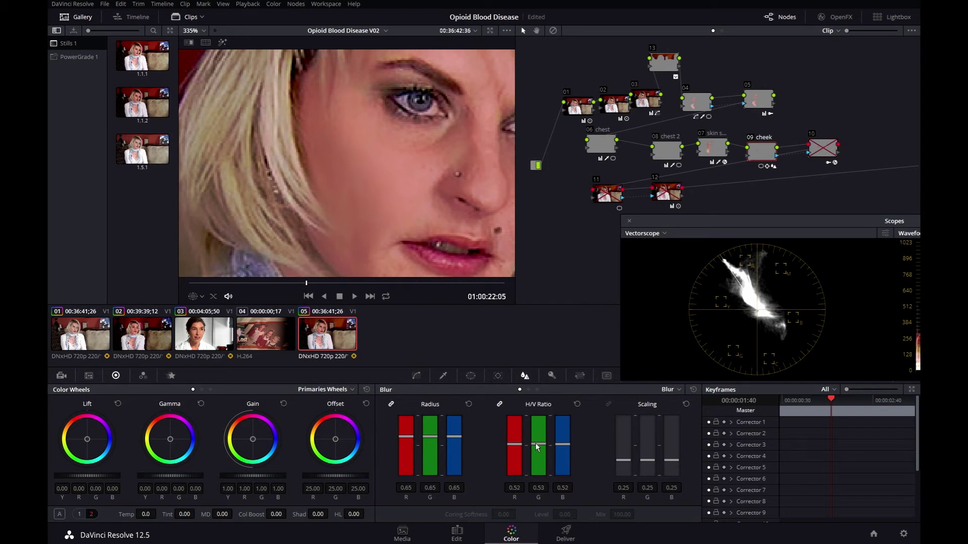
drag(535, 443, 539, 484)
drag(541, 471, 546, 400)
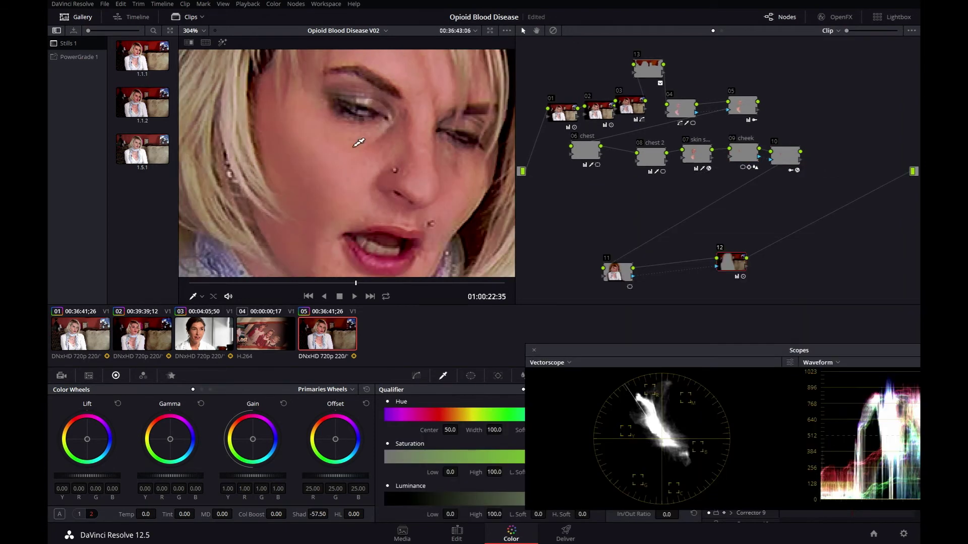
- Examine node 11's highlighted window around the woman, and select node 12 to view the full graded frame
scroll(282, 141, down, 5)
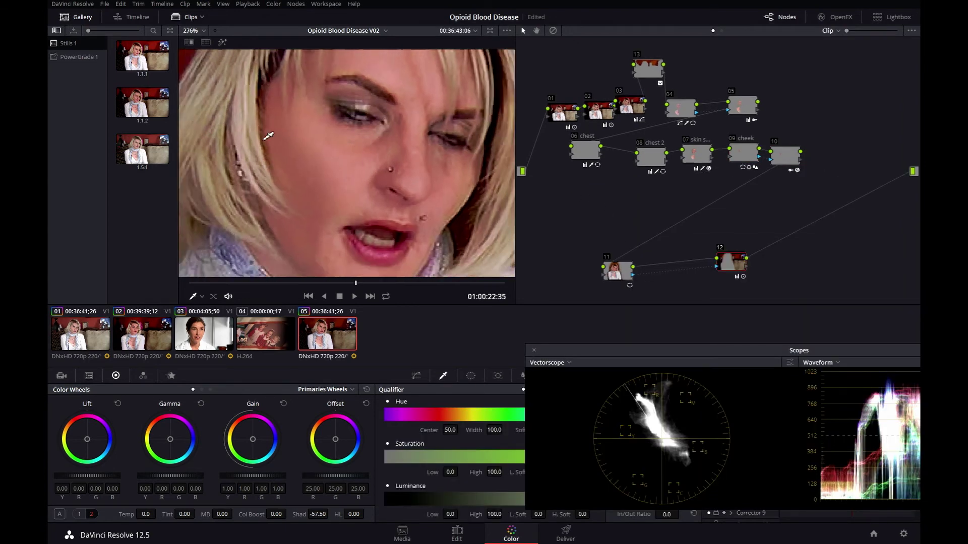
scroll(302, 173, down, 3)
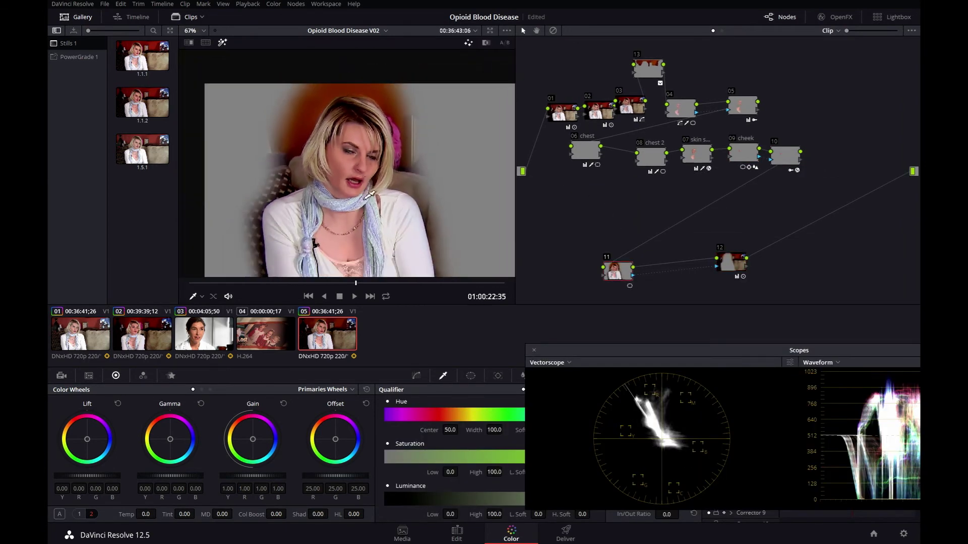
scroll(372, 203, down, 1)
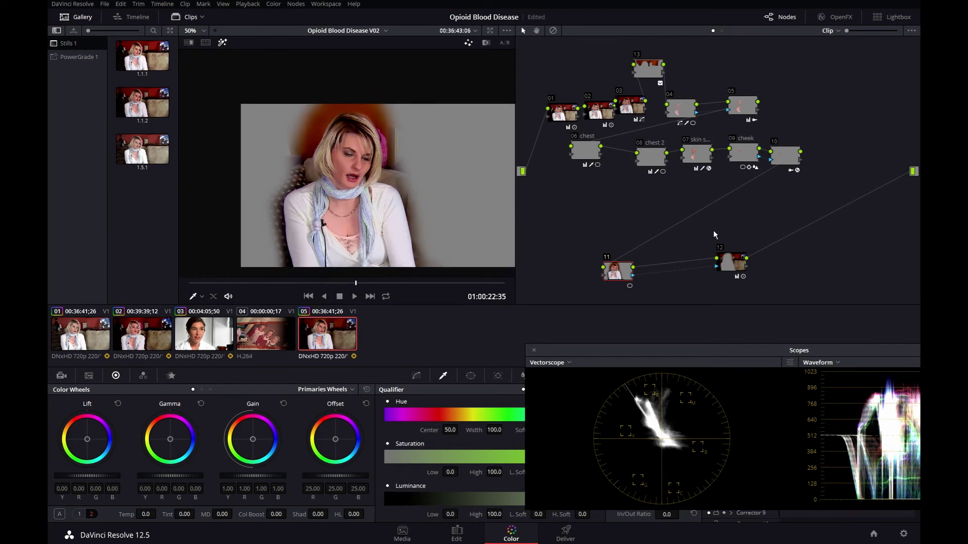
click(733, 262)
scroll(454, 198, up, 1)
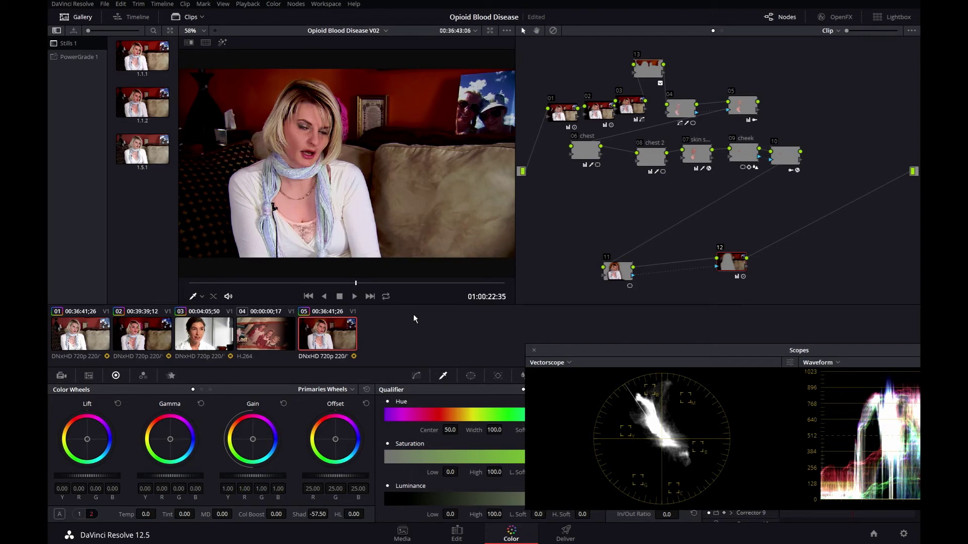
- Bypass all grading nodes and wipe the ungraded interview frame across to the reference image from clip 04
key(alt+d)
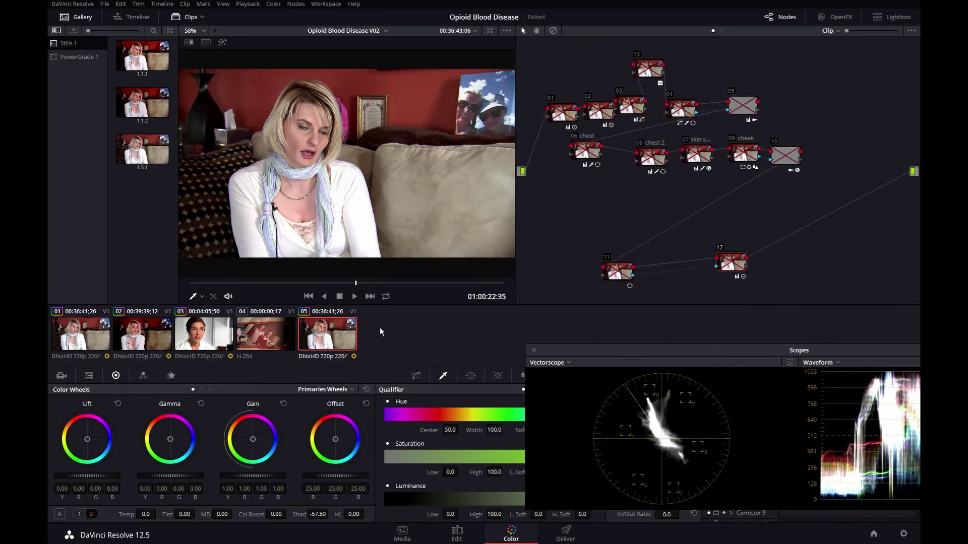
middle_click(267, 345)
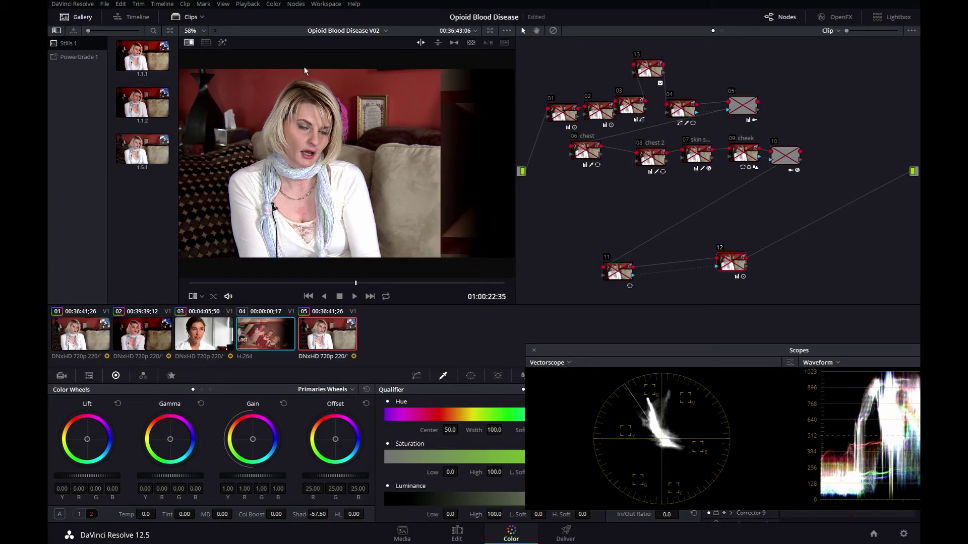
drag(431, 147, 185, 146)
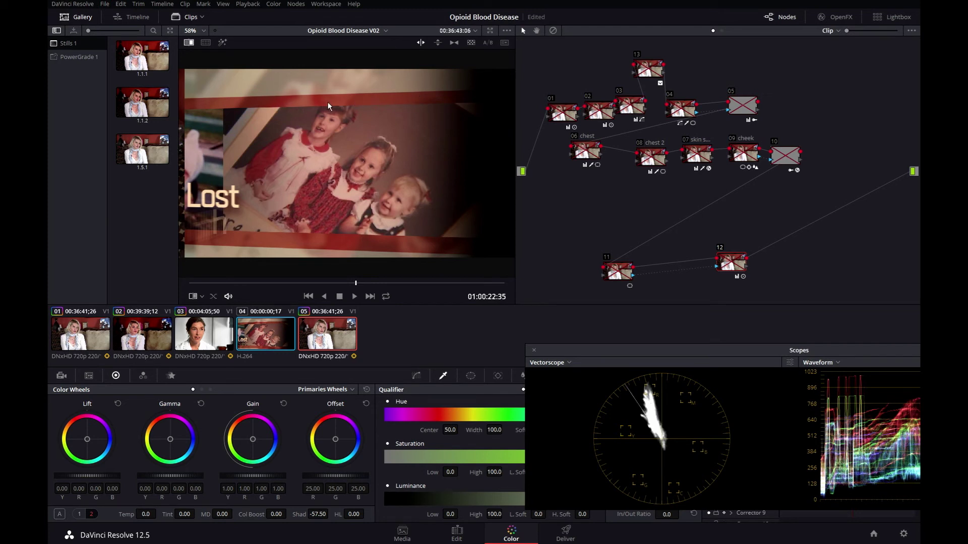
- Finish wiping the ungraded frame, re-enable all grades, and wipe the graded interview frame against the reference image from clip 04
drag(184, 103, 463, 132)
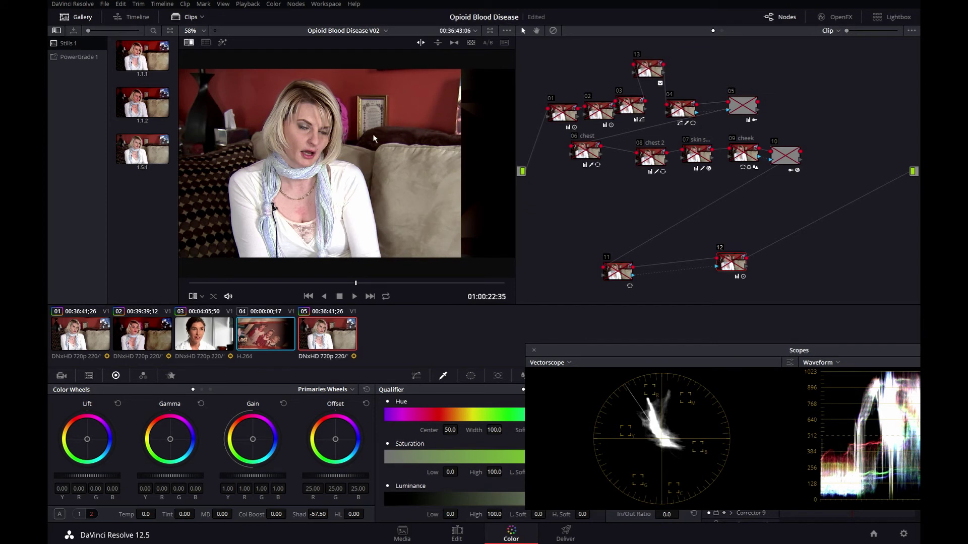
click(189, 42)
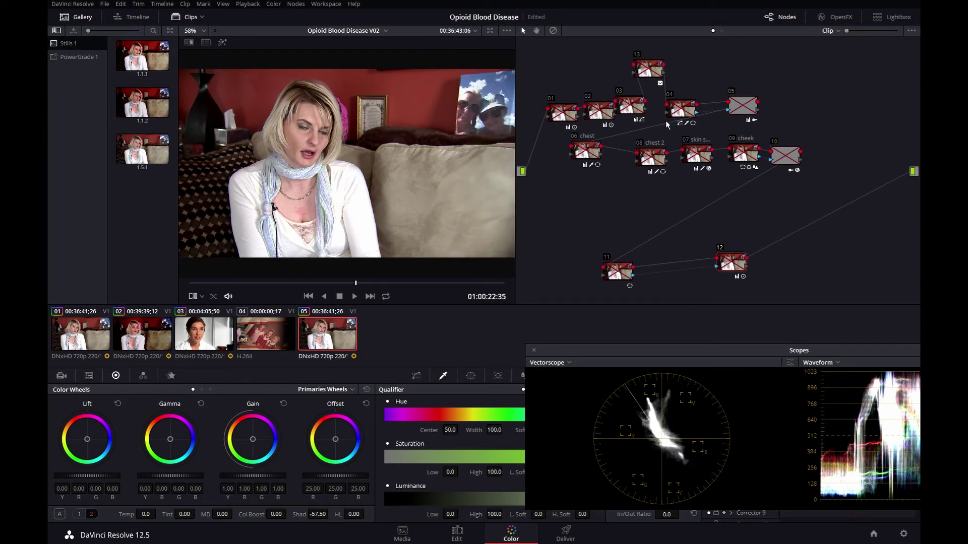
key(alt+d)
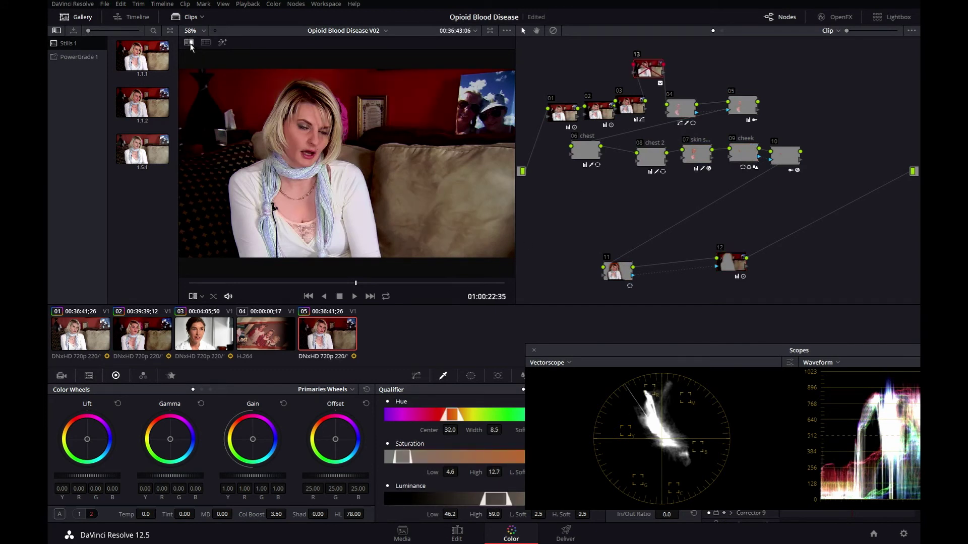
click(189, 42)
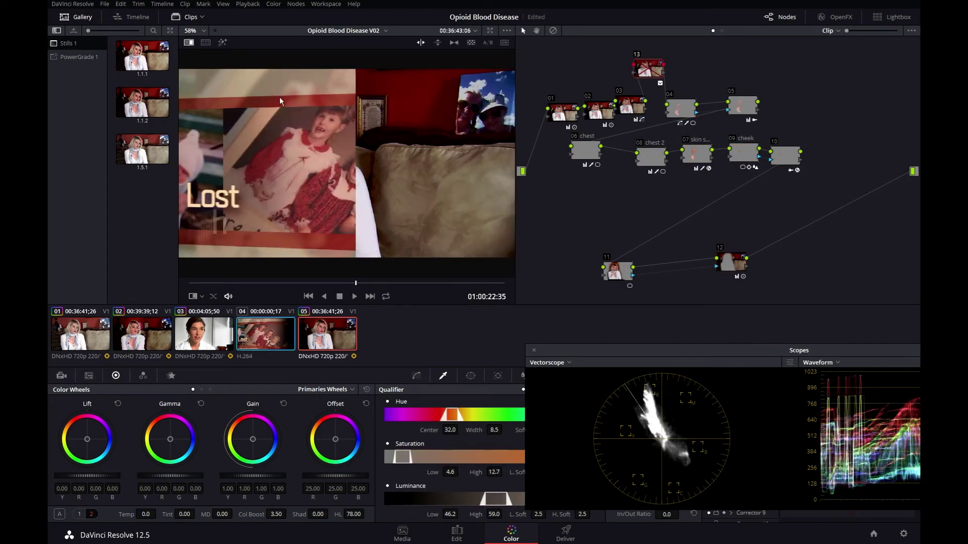
drag(359, 125, 185, 125)
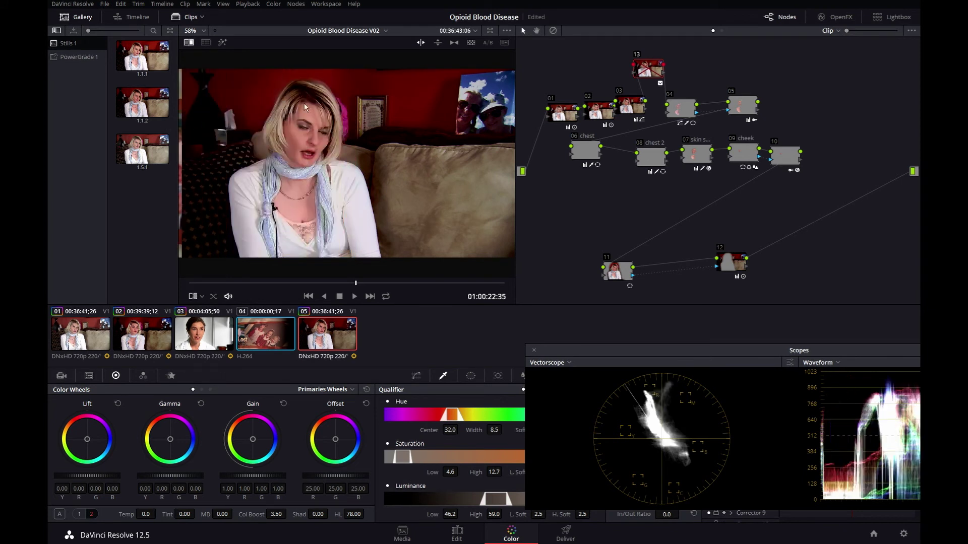
click(189, 42)
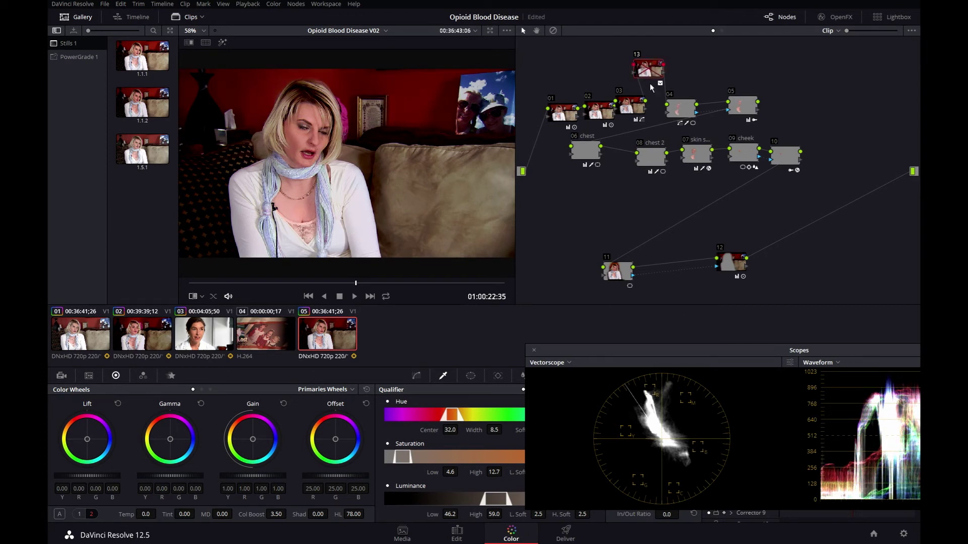
drag(643, 71, 654, 67)
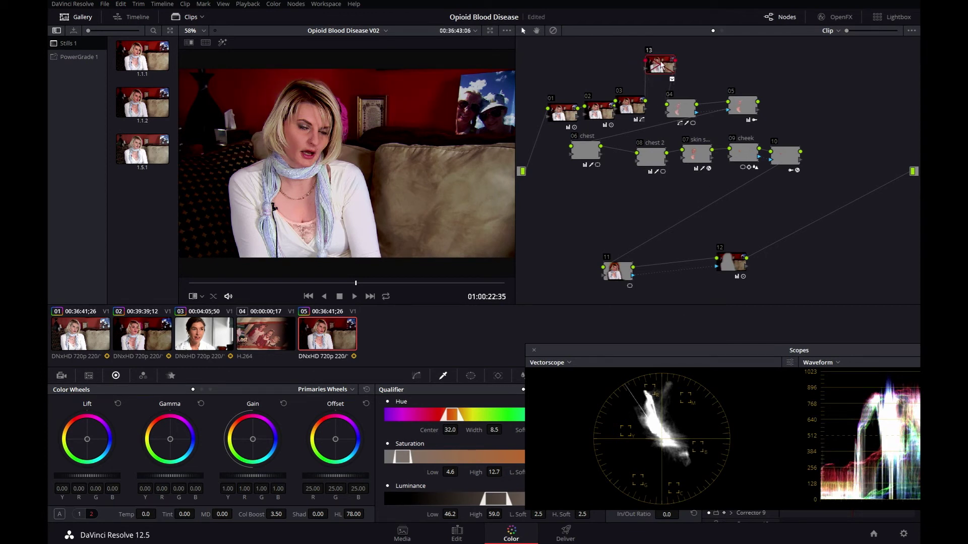
click(737, 263)
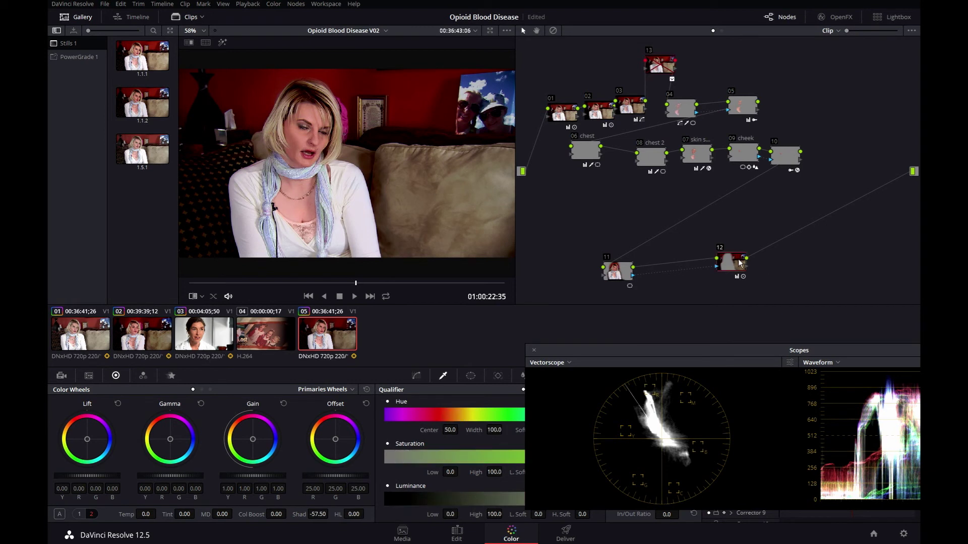
key(alt+s)
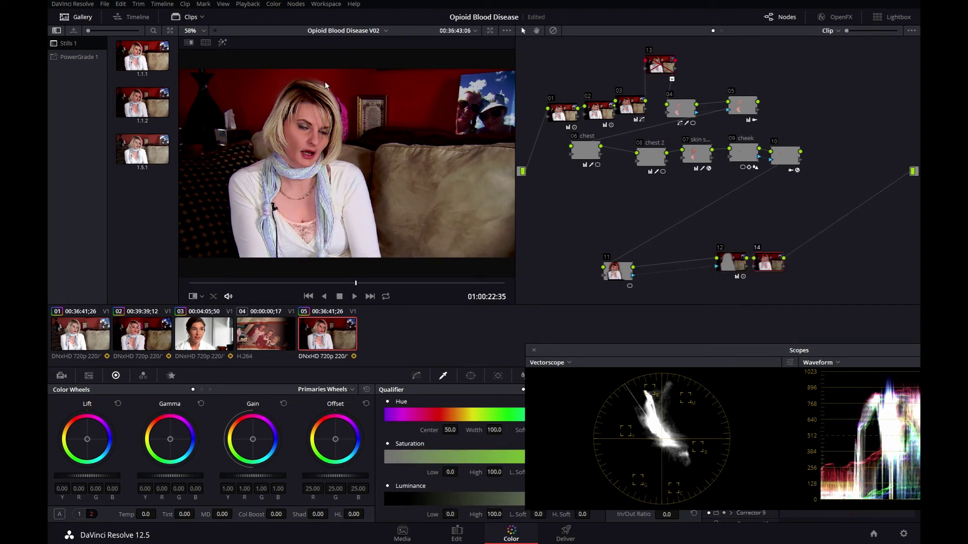
click(730, 264)
right_click(769, 264)
click(804, 305)
- Enable node 13 and examine its highlighted selection of the red wall behind the woman
click(660, 65)
key(shift+h)
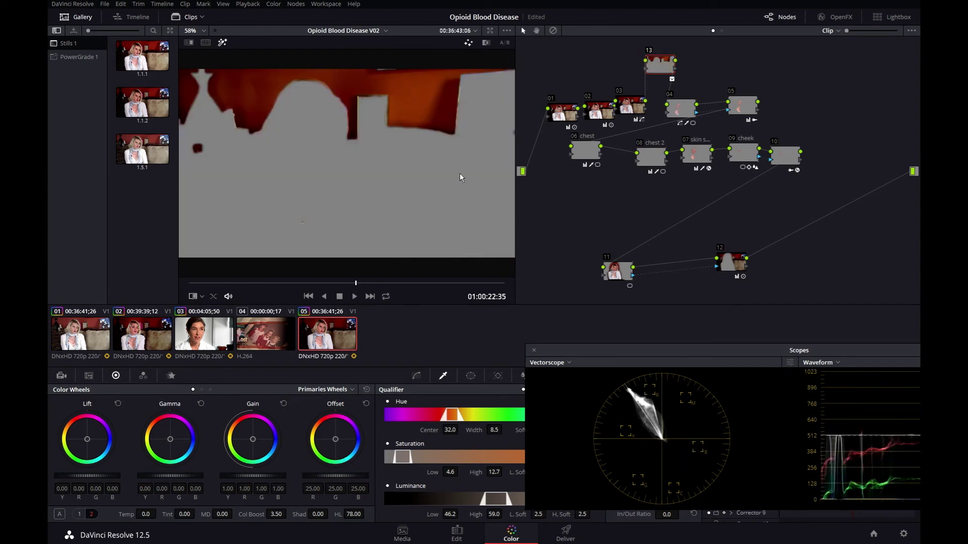
key(shift+h)
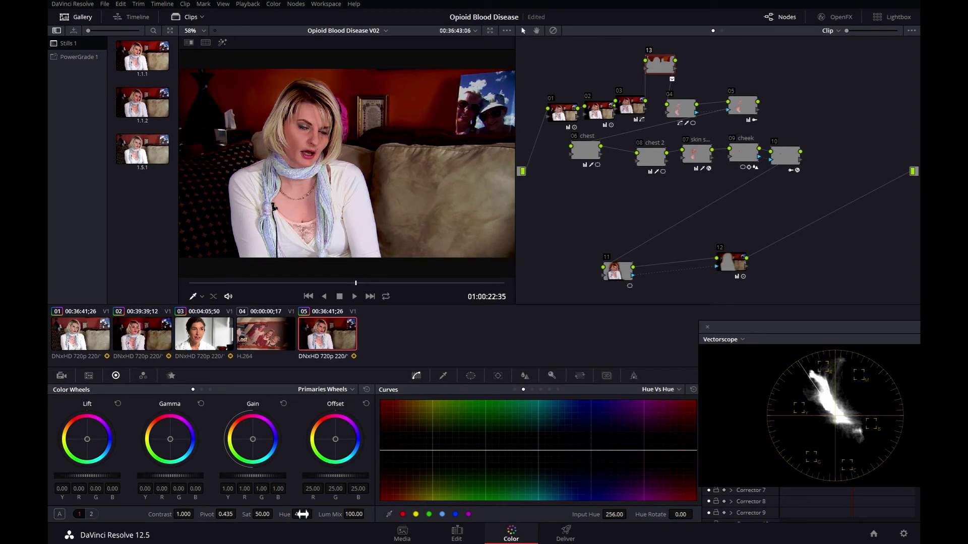
- Compare the background wall with node 13 disabled and enabled, keeping both the vectorscope and the waveform in view
key(ctrl+d)
key(ctrl+d)
drag(737, 327, 518, 309)
key(ctrl+d)
key(ctrl+d)
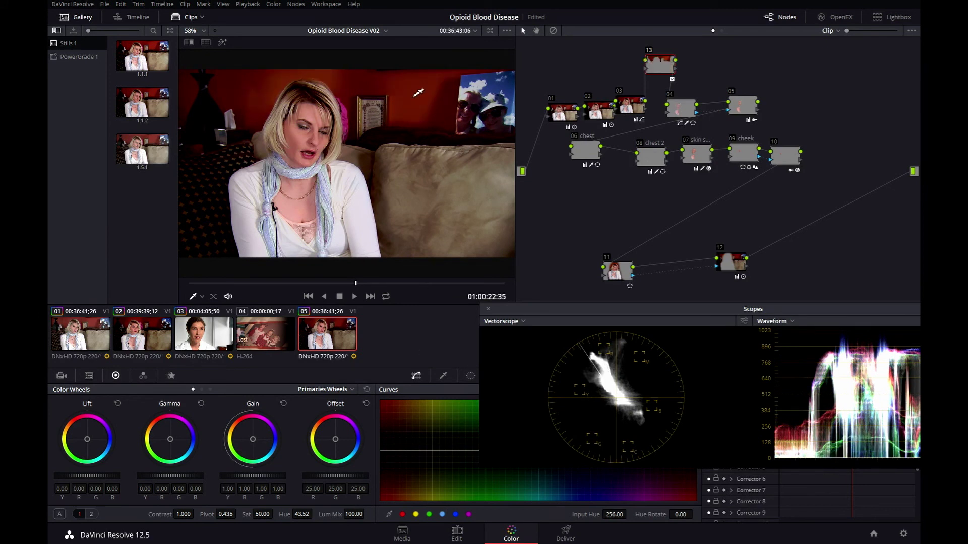
key(ctrl+d)
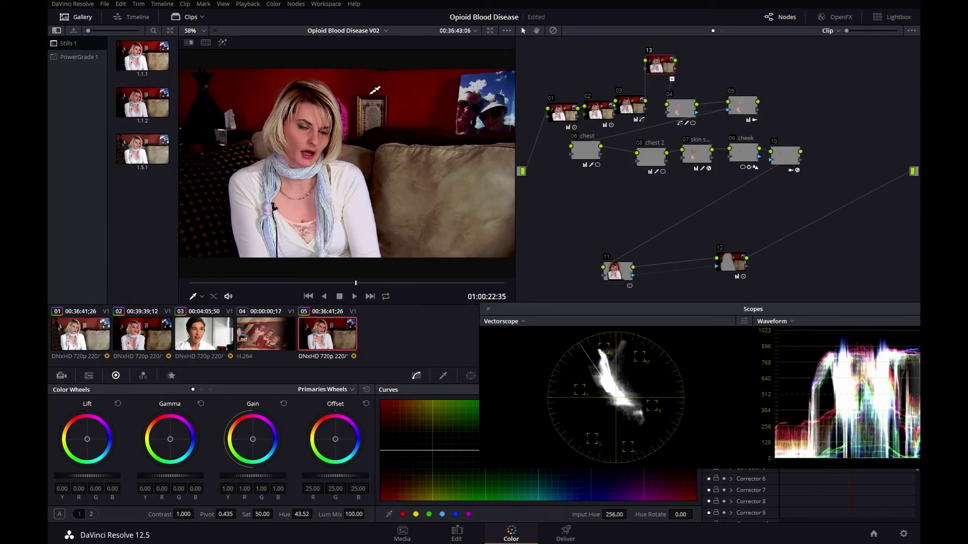
key(ctrl+d)
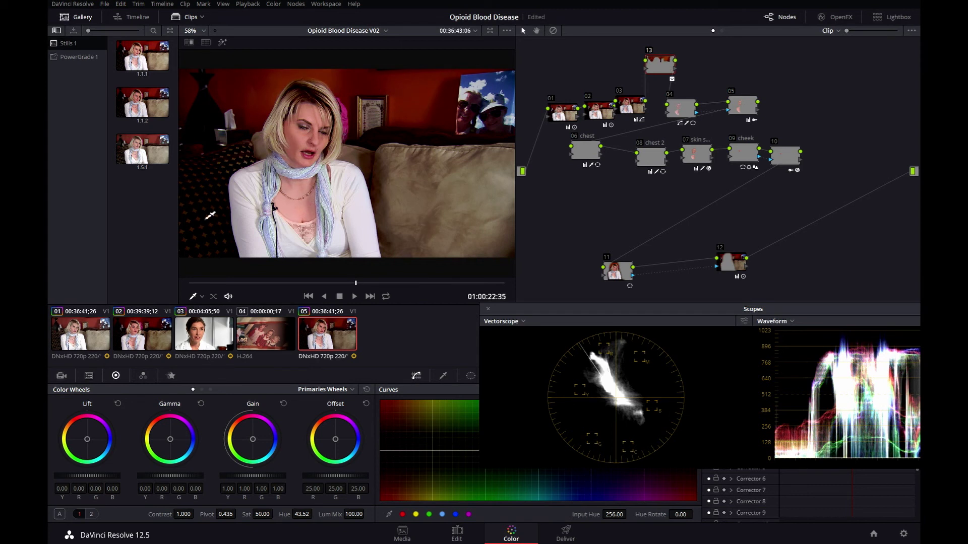
- Wipe the interview frame against clip 04's reference image with node 13 disabled and enabled, and close the wipe
click(188, 43)
drag(370, 130, 467, 130)
key(ctrl+d)
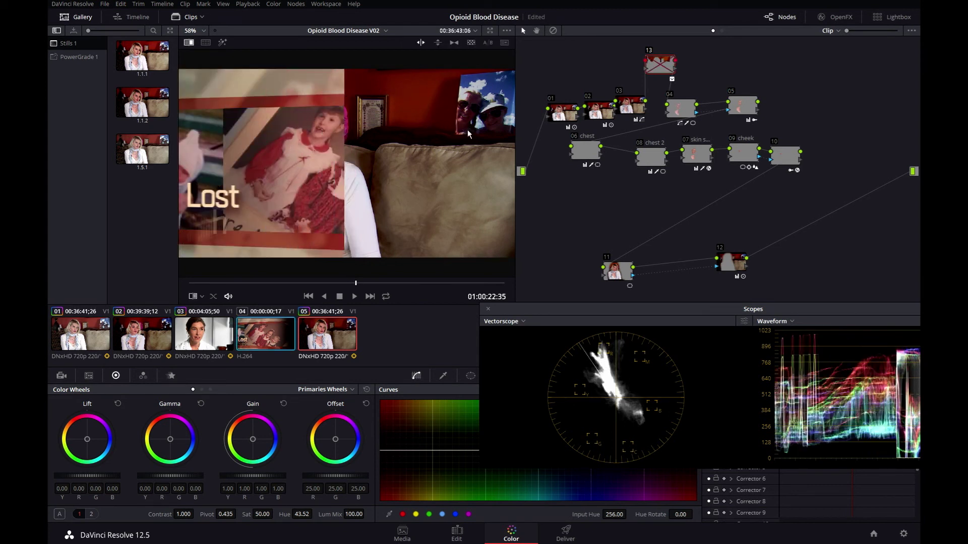
key(ctrl+d)
drag(356, 150, 293, 141)
key(ctrl+d)
key(ctrl+w)
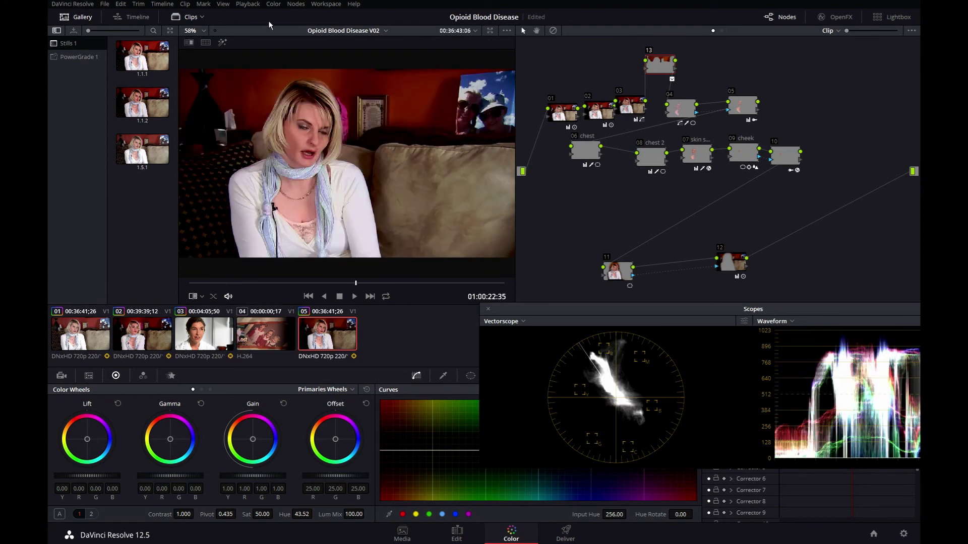